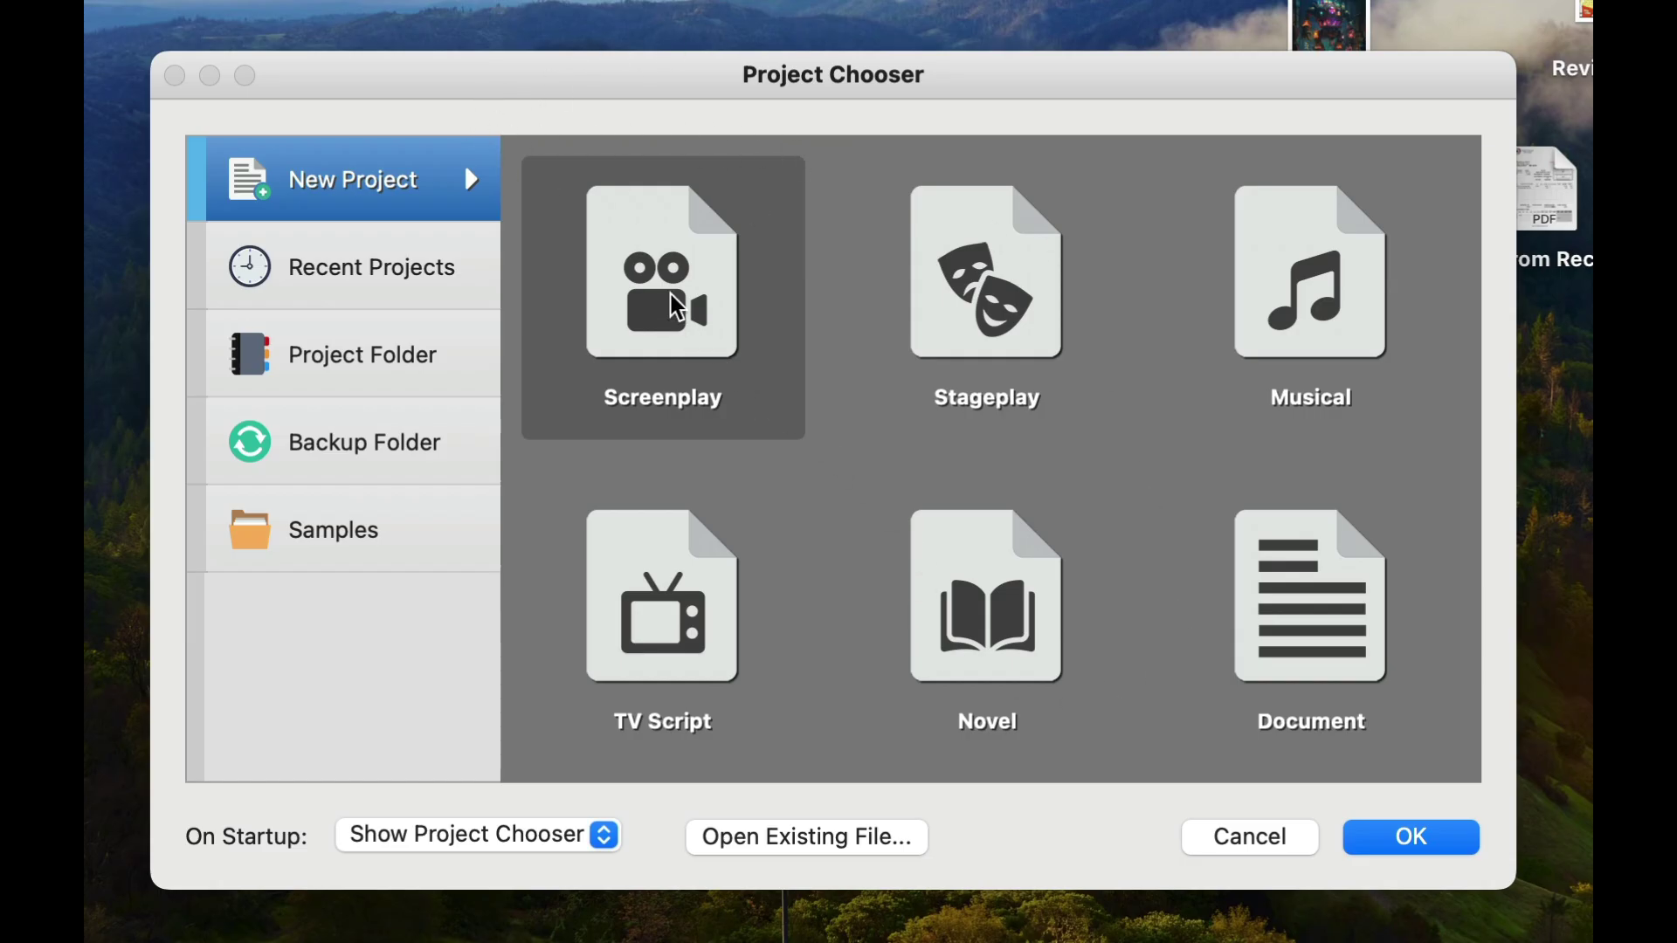
# Preview the Stageplay, Musical, Novel and TV Script templates, then create a new Screenplay project
pyautogui.click(1003, 301)
pyautogui.click(1292, 284)
pyautogui.click(1030, 576)
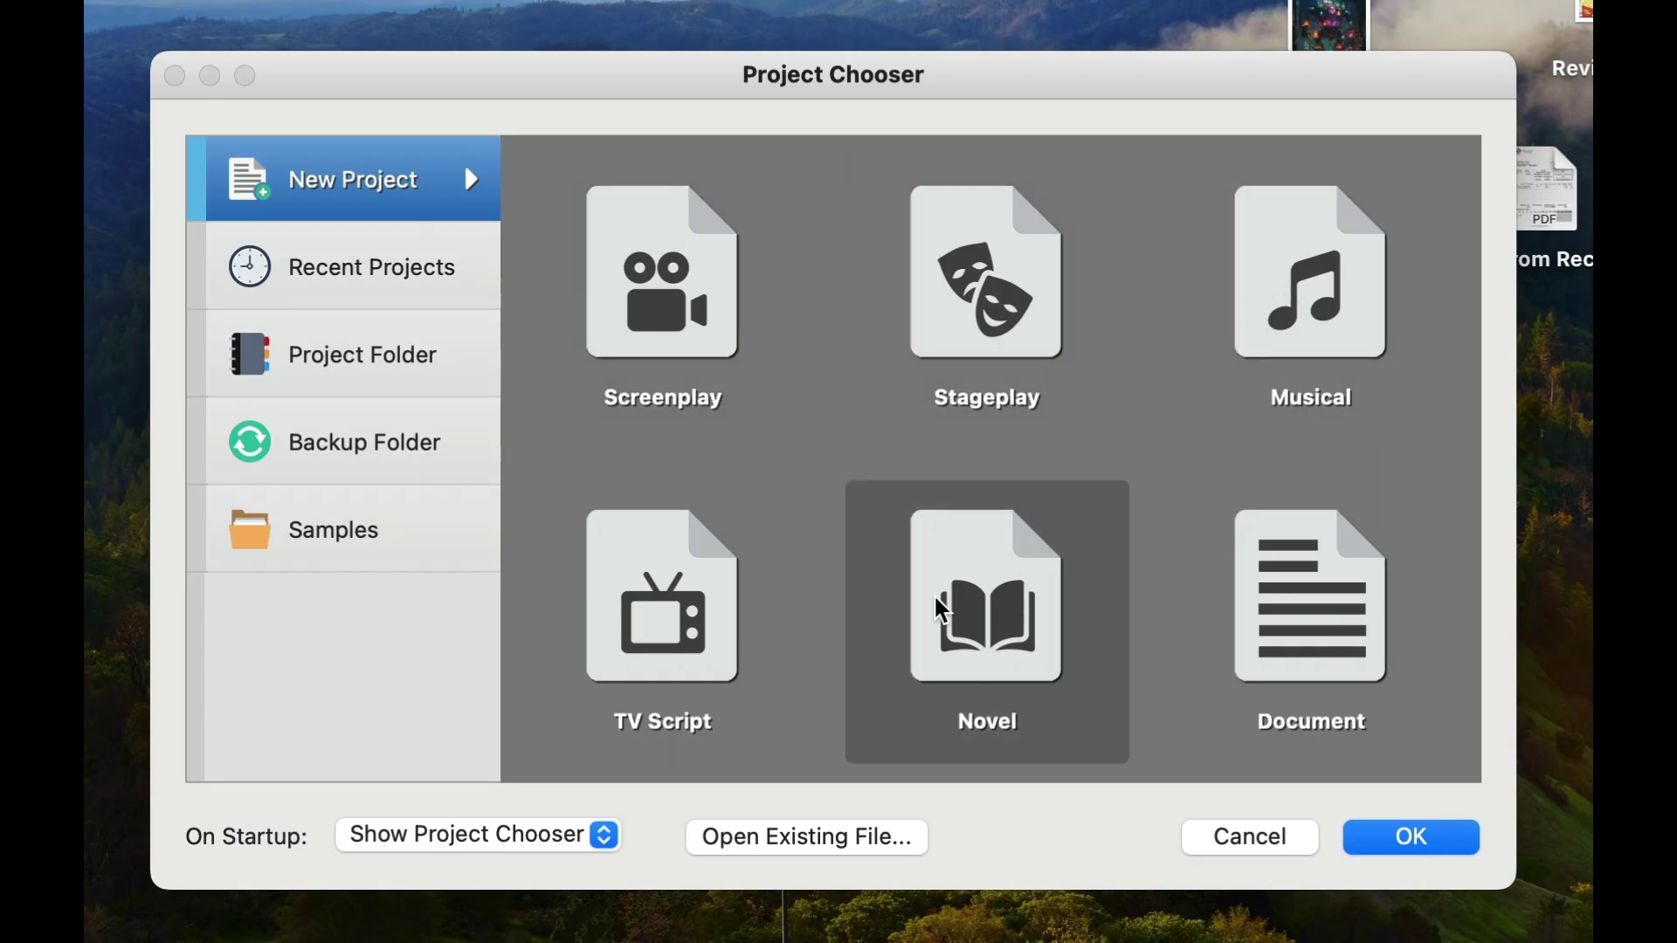
pyautogui.click(686, 546)
pyautogui.click(690, 262)
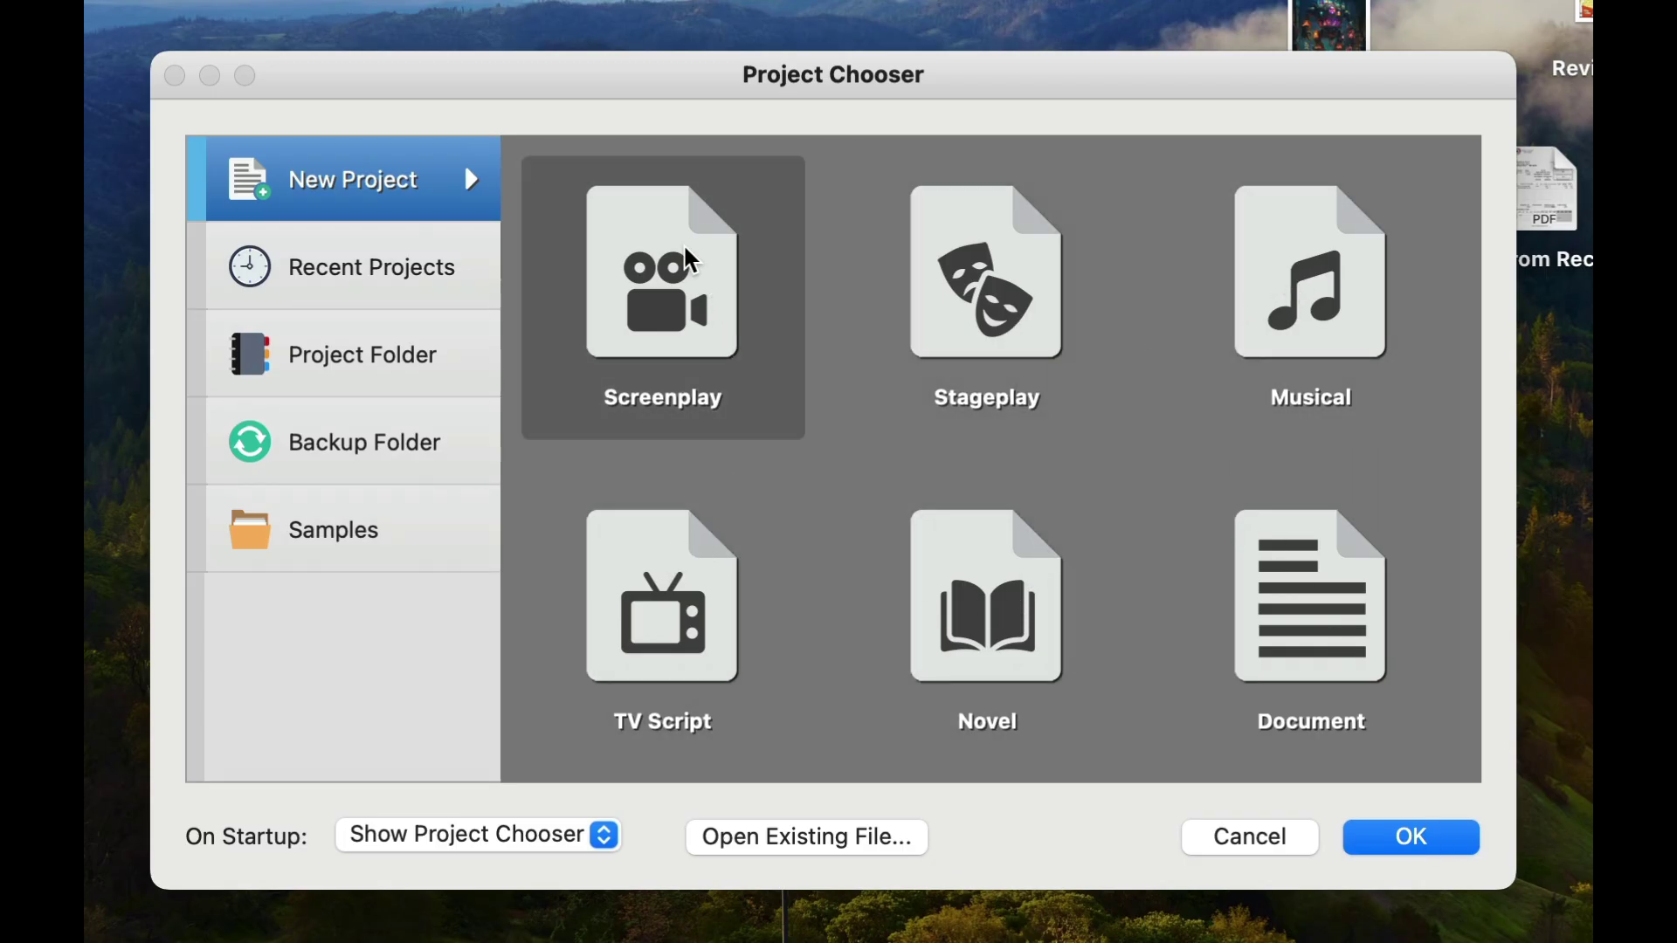
pyautogui.click(1415, 836)
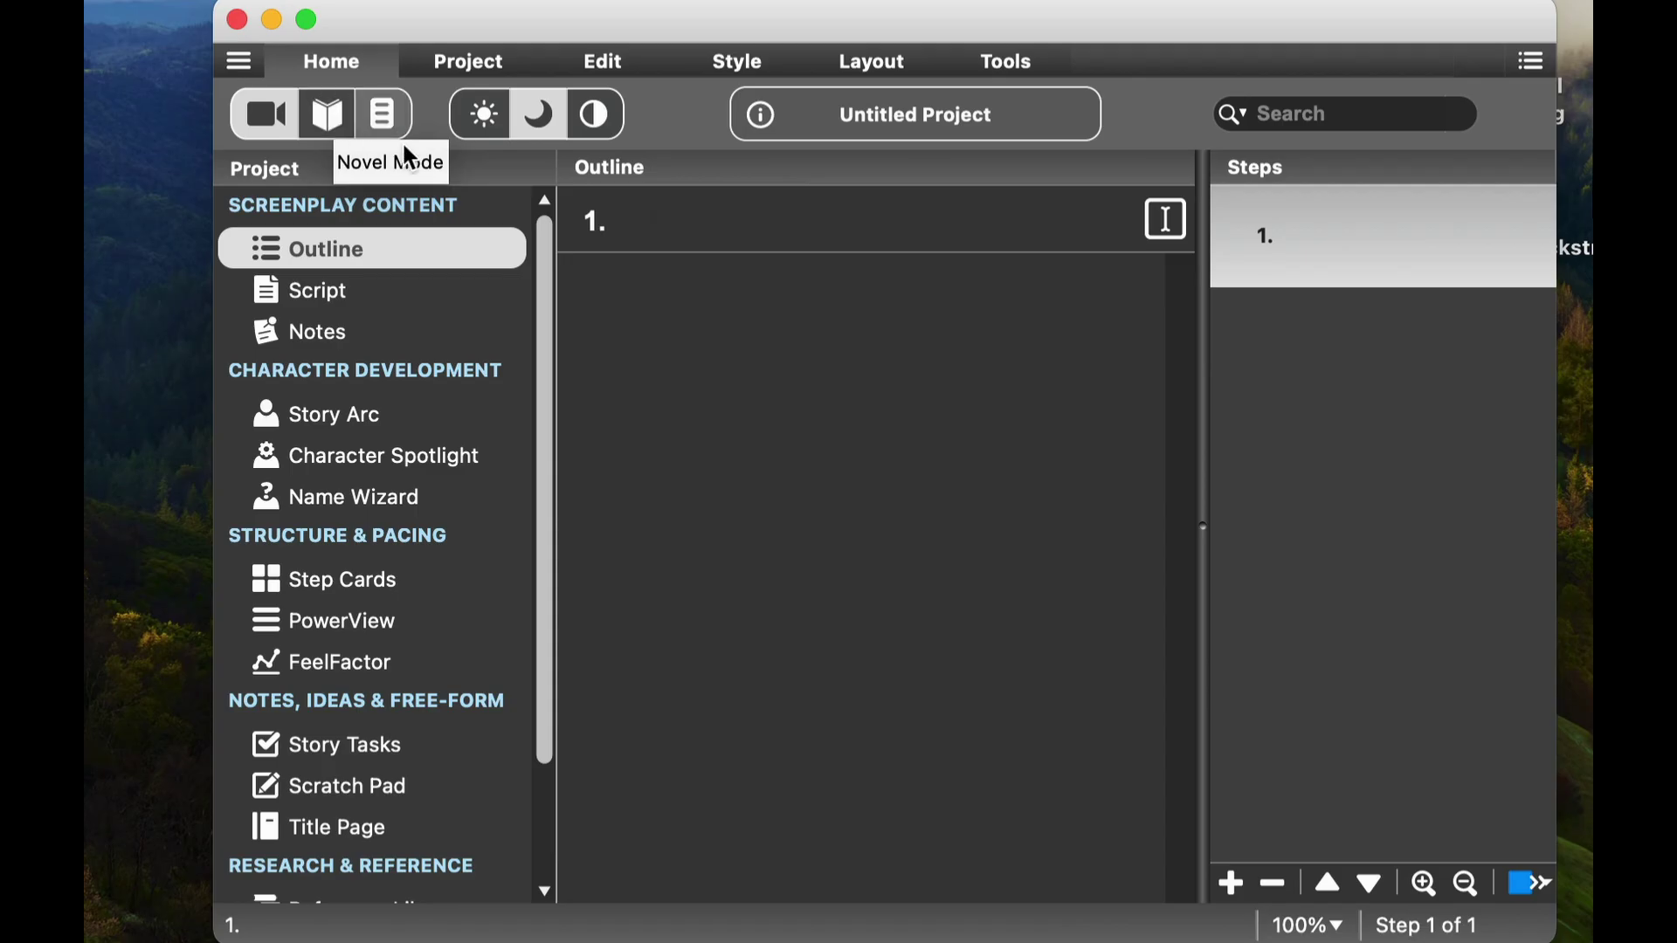
pyautogui.click(474, 115)
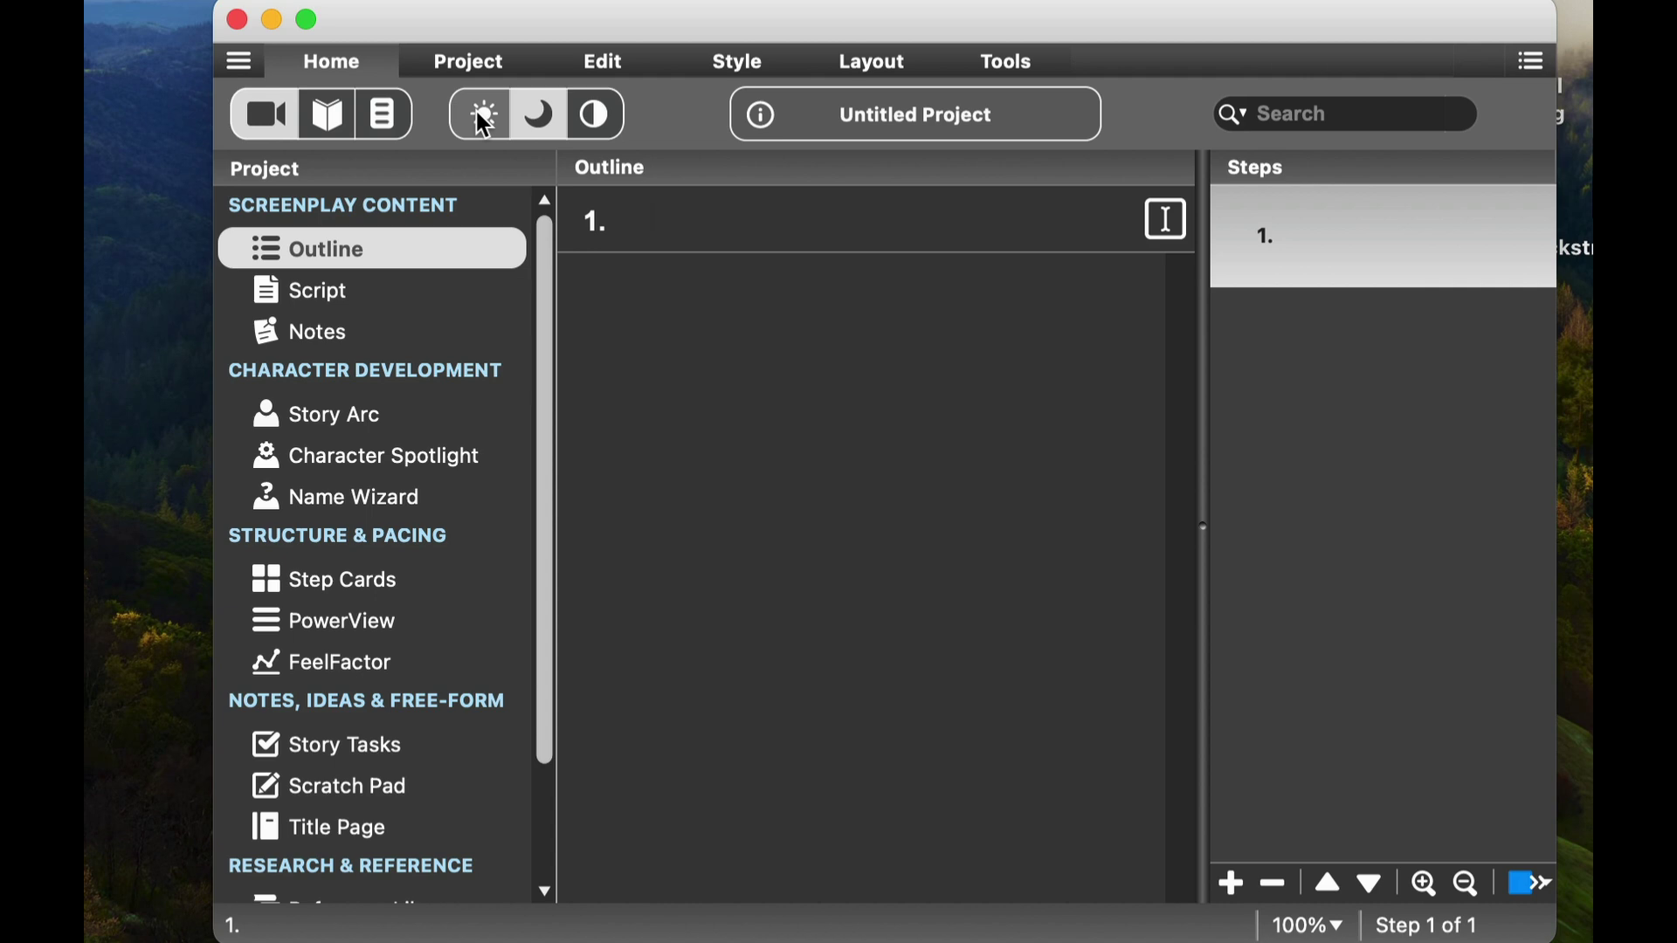
pyautogui.click(538, 121)
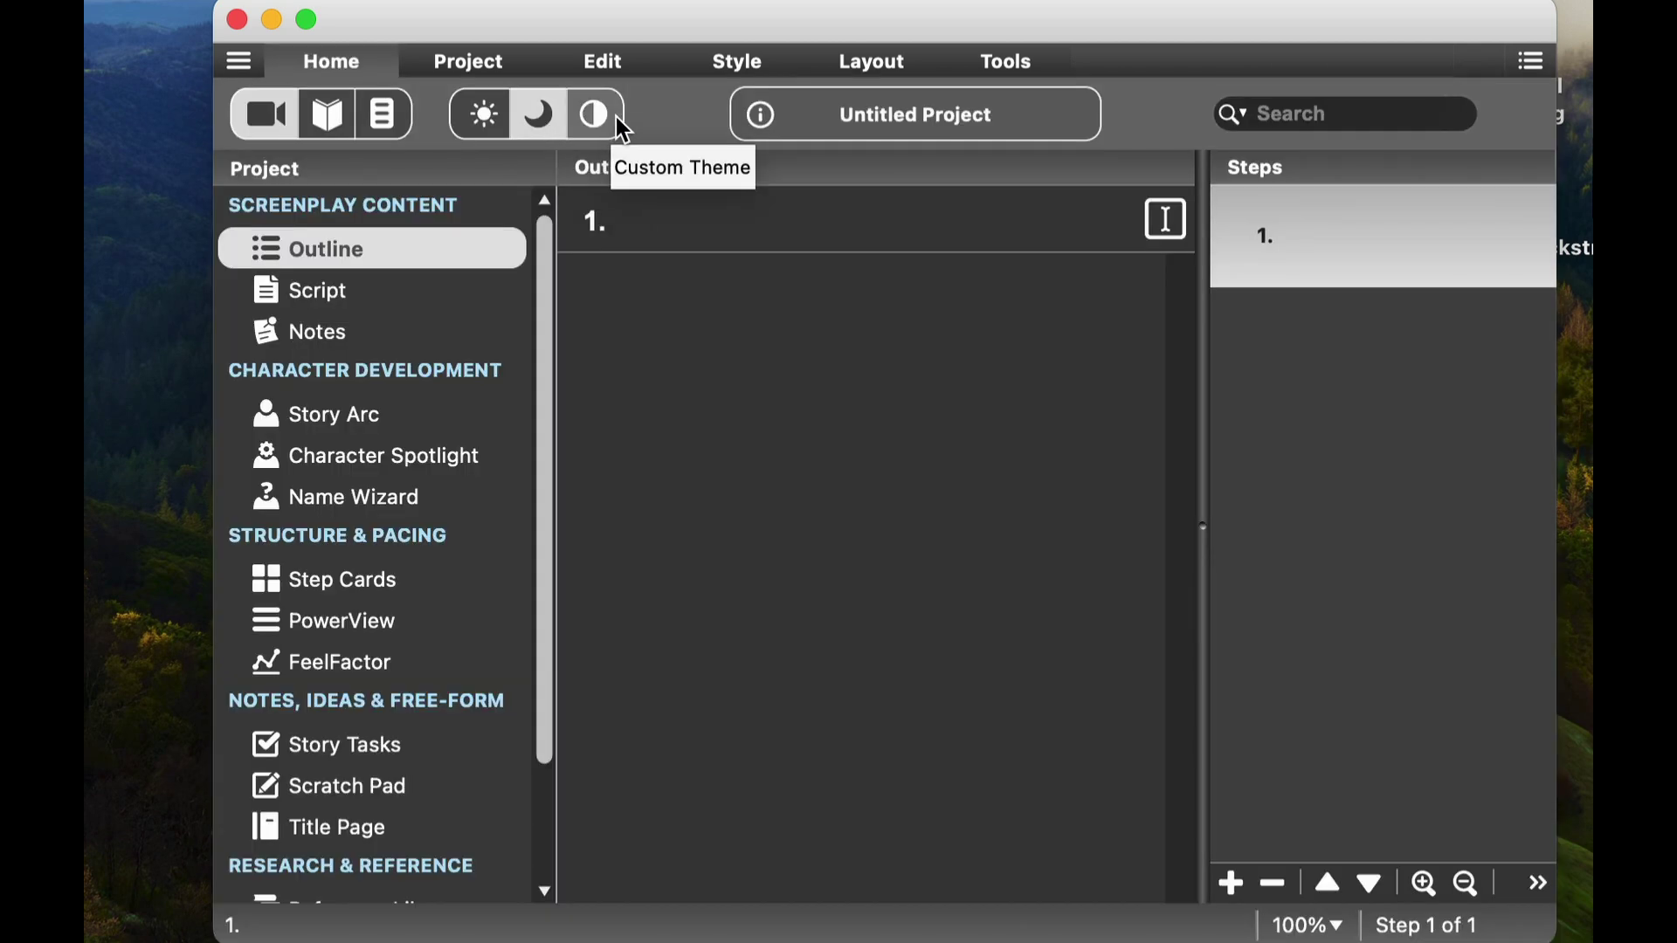
pyautogui.doubleClick(916, 117)
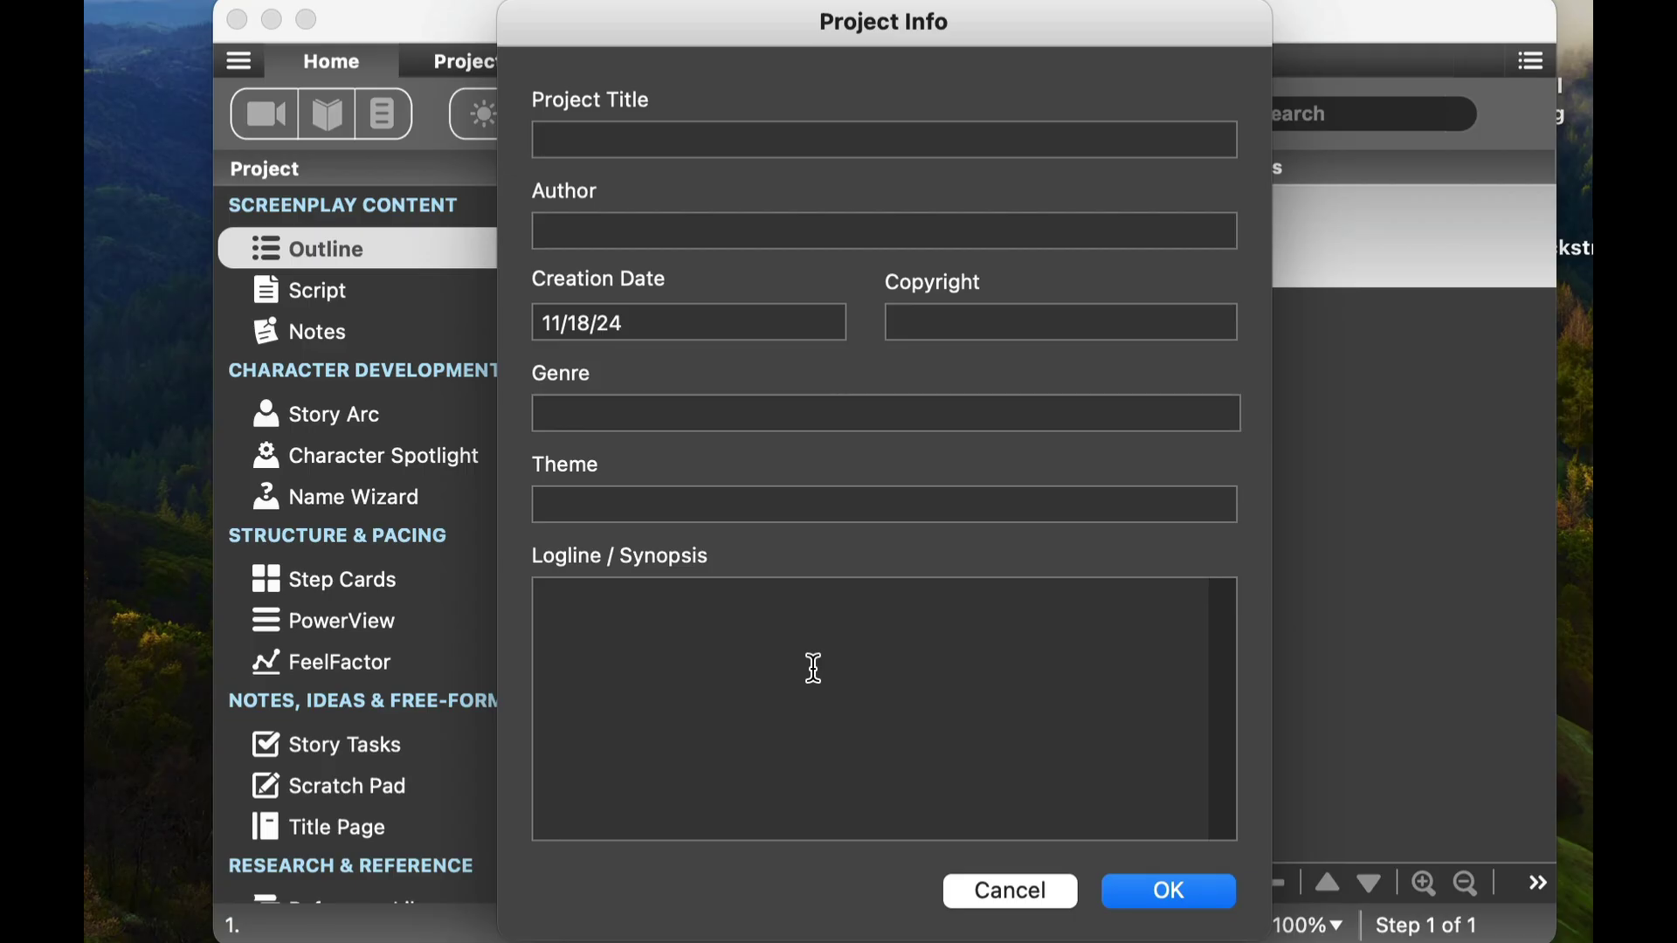
pyautogui.click(1004, 902)
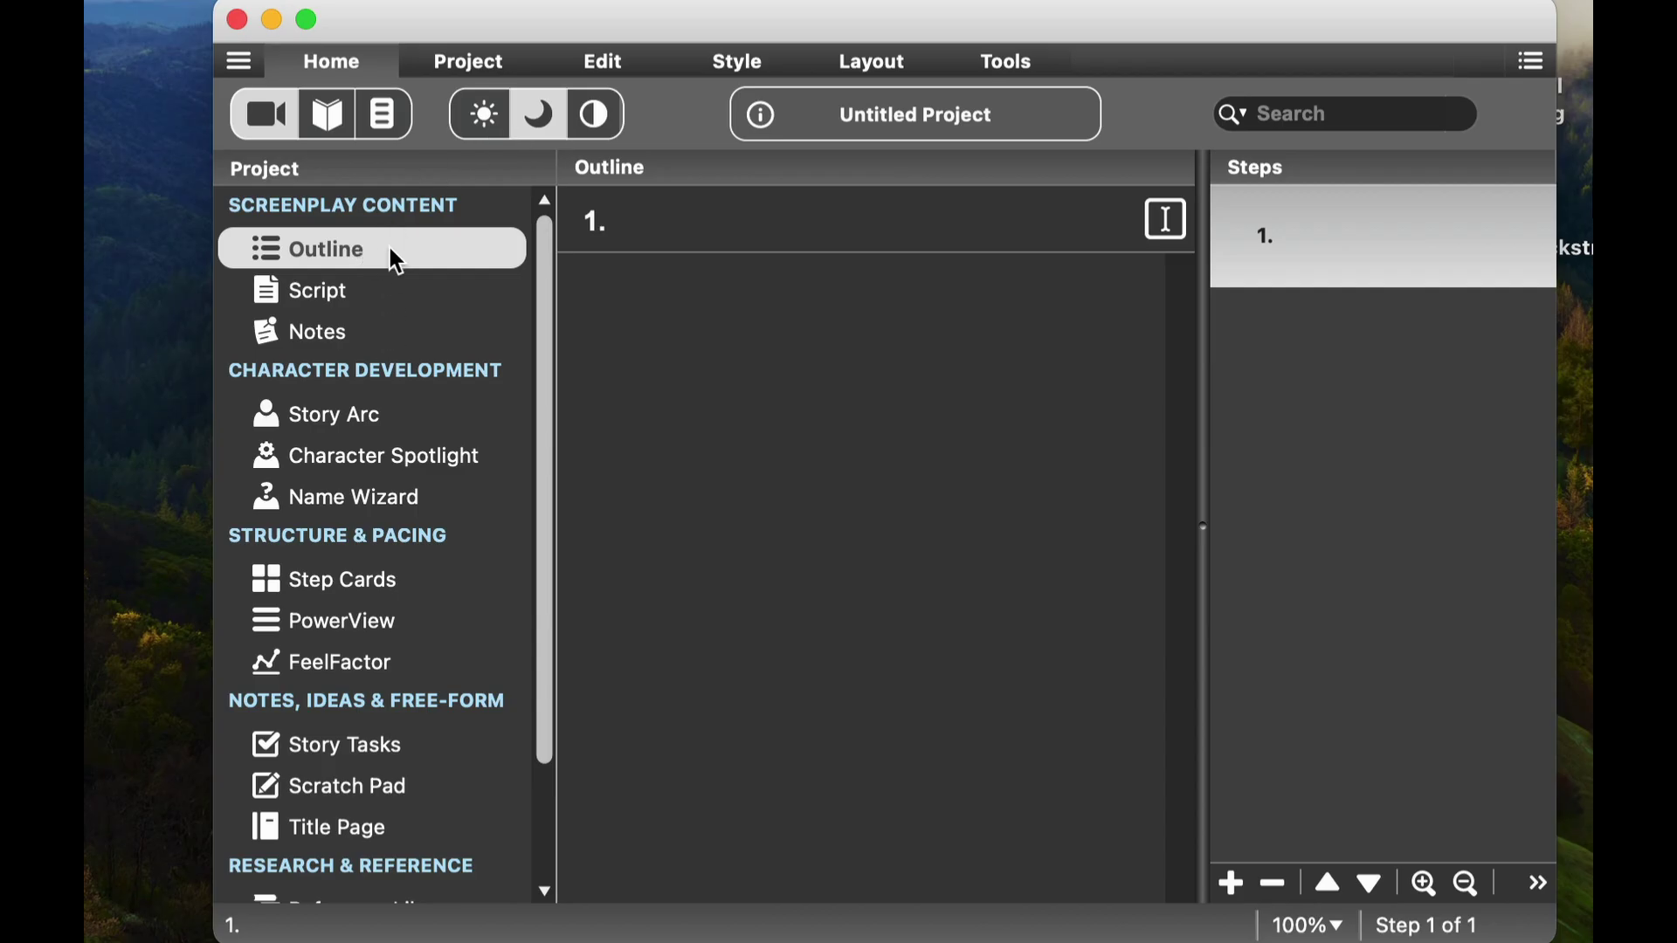
# Open the script editor with the Steps panel collapsed and enter the heading INT. LAB - DAY
pyautogui.click(336, 295)
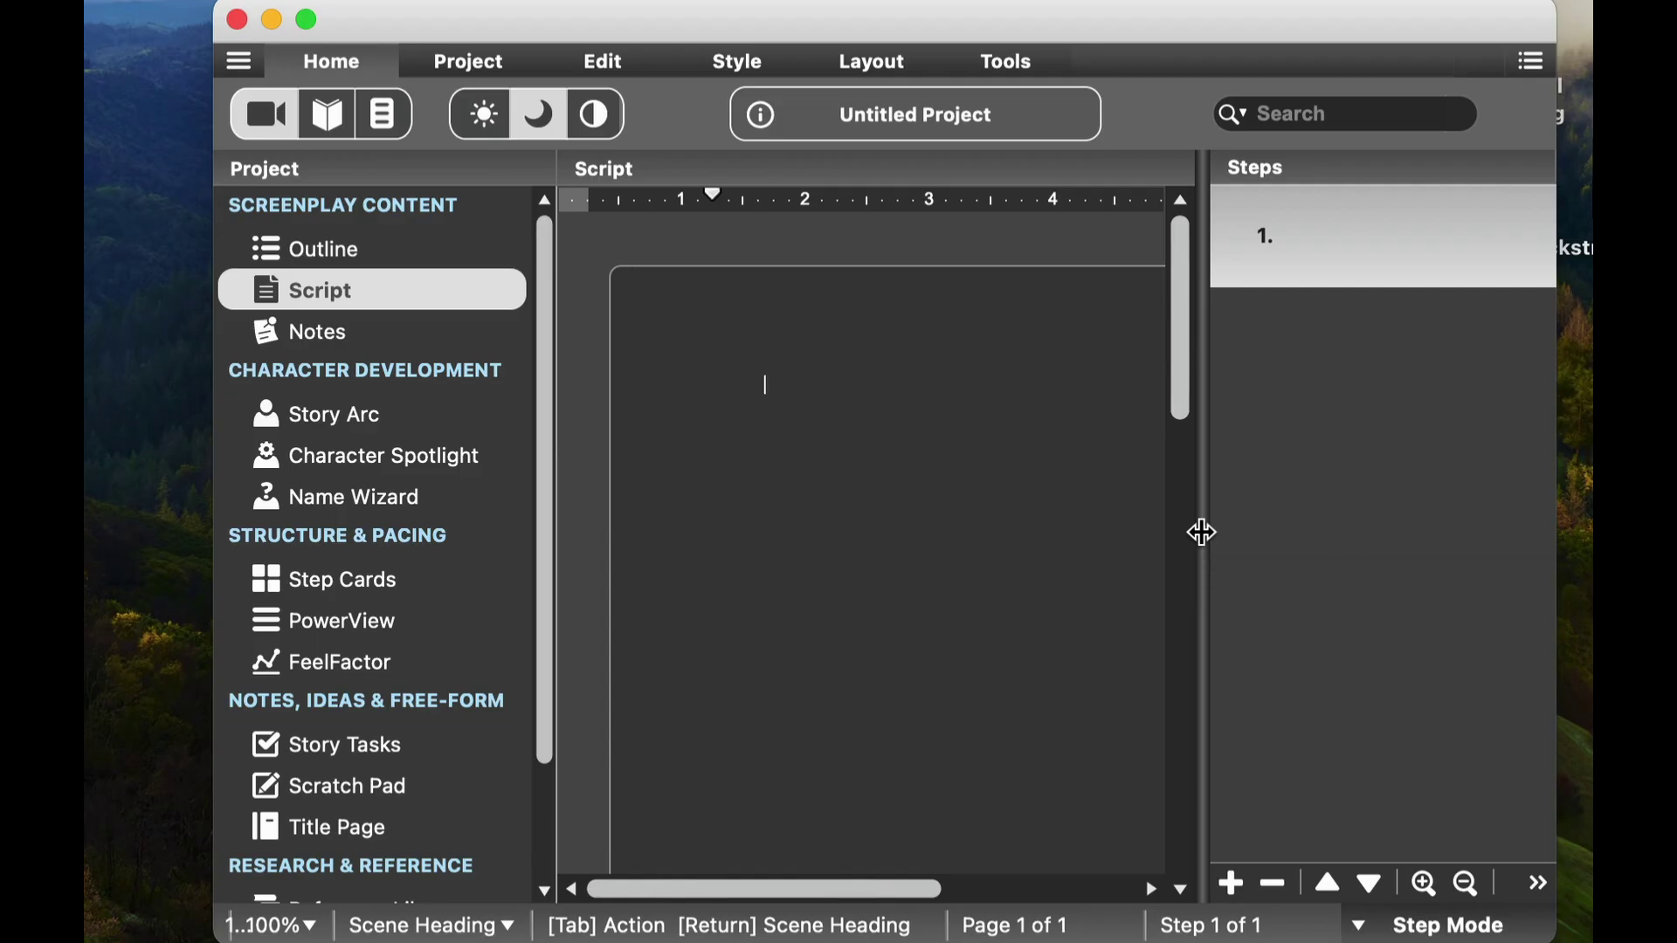
pyautogui.moveTo(1202, 532); pyautogui.dragTo(1561, 532)
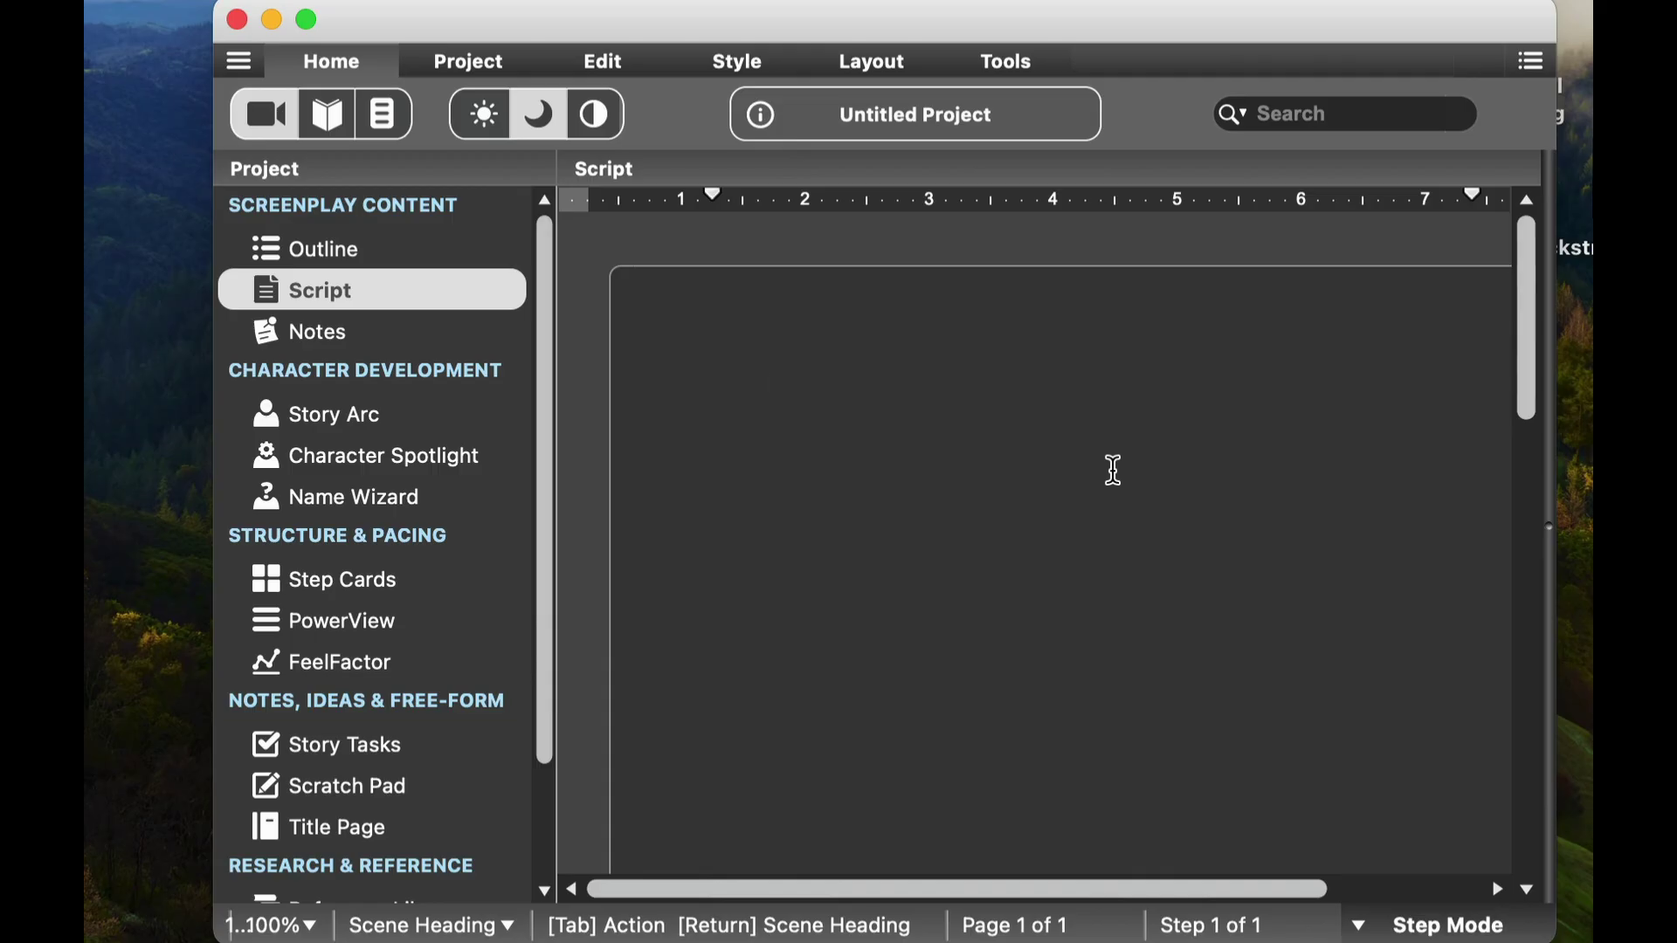
pyautogui.write('INT.')
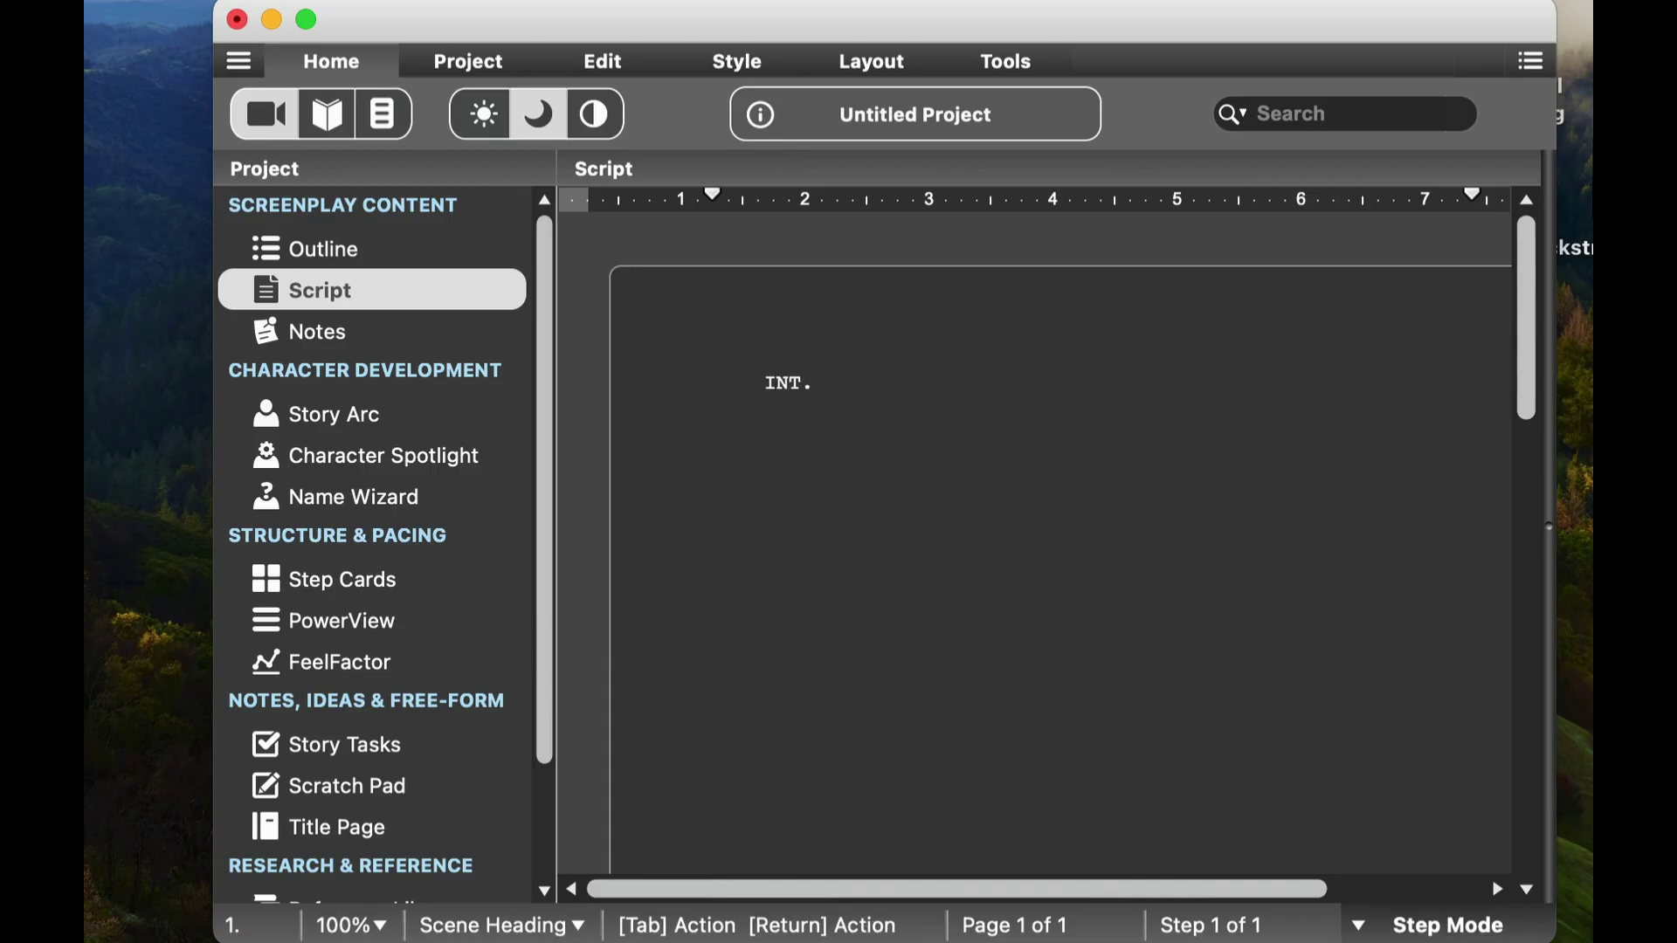
pyautogui.write(' D')
pyautogui.write('REA')
pyautogui.press('BackSpace')
pyautogui.press('BackSpace')
pyautogui.press('BackSpace')
pyautogui.press('BackSpace')
pyautogui.write('LAB - DAY')
pyautogui.press('Return')
# Write Gary's hallway action line and his dialogue 'Who didn't get out of my way?'
pyautogui.write('GARY is wlaking down the hallway')
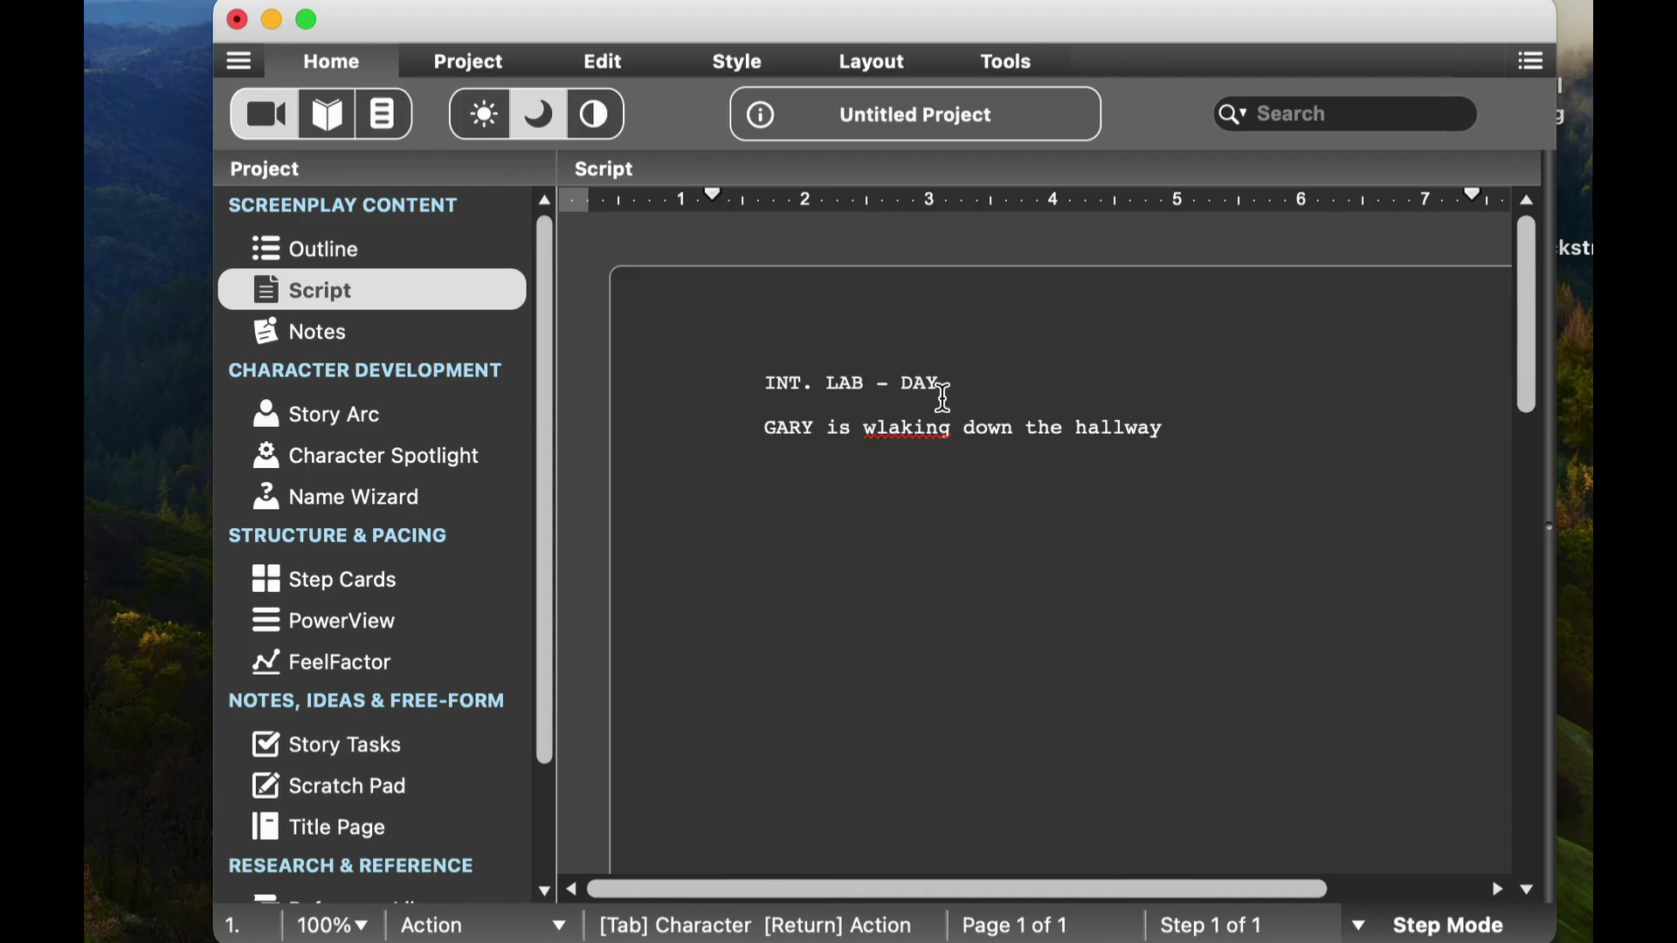
pyautogui.write(".  He is carrying a bunch of paper and doesn't see SUE until it is too late.  The too of them collide.")
pyautogui.press('Return')
pyautogui.press('Tab')
pyautogui.write('GARY')
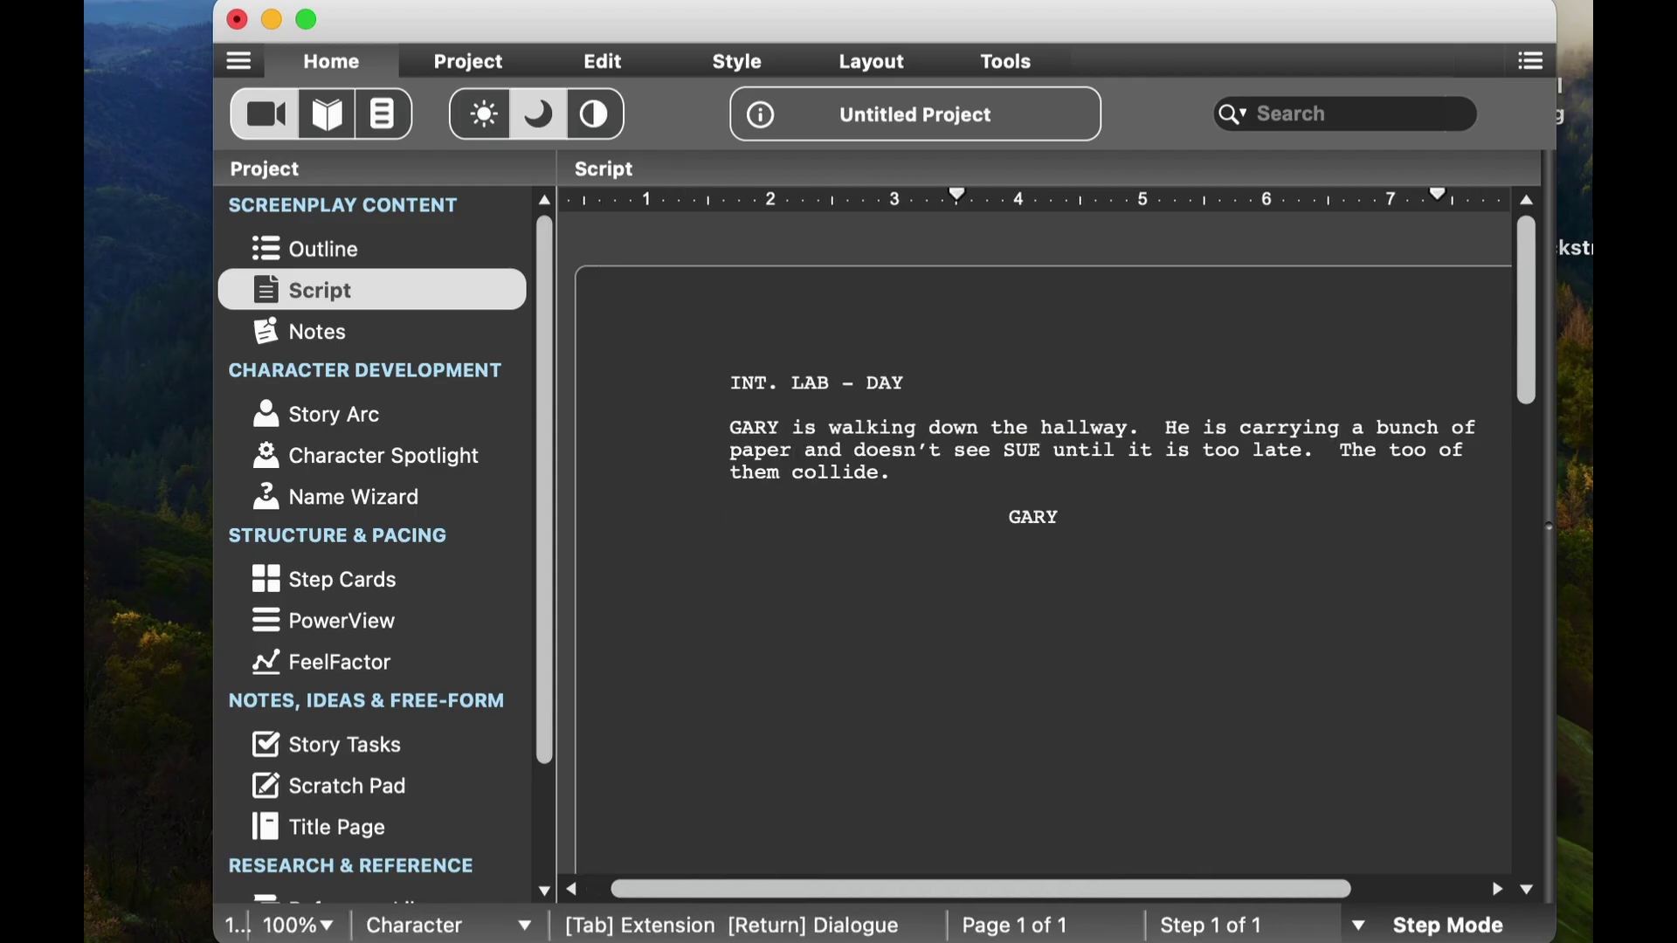
pyautogui.press('Return')
pyautogui.write("Who didn't get out of my way?")
# Add a SUE character cue followed by a parenthetical line
pyautogui.press('Return')
pyautogui.write('SUE')
pyautogui.press('Tab')
pyautogui.click(1103, 592)
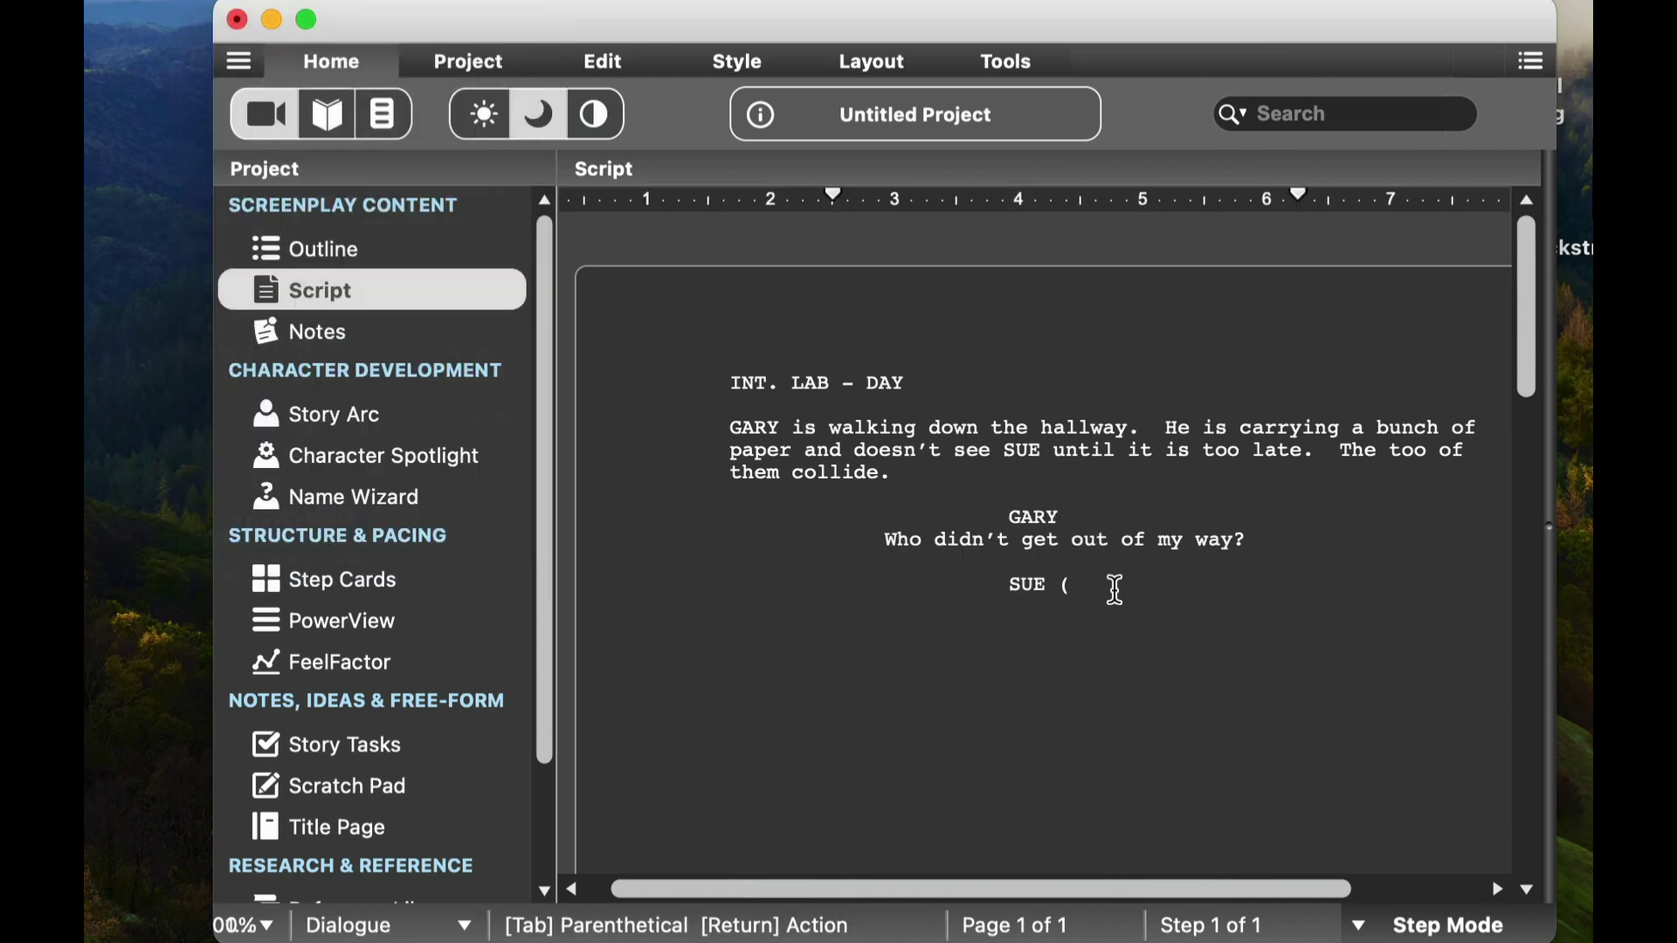
pyautogui.press('Tab')
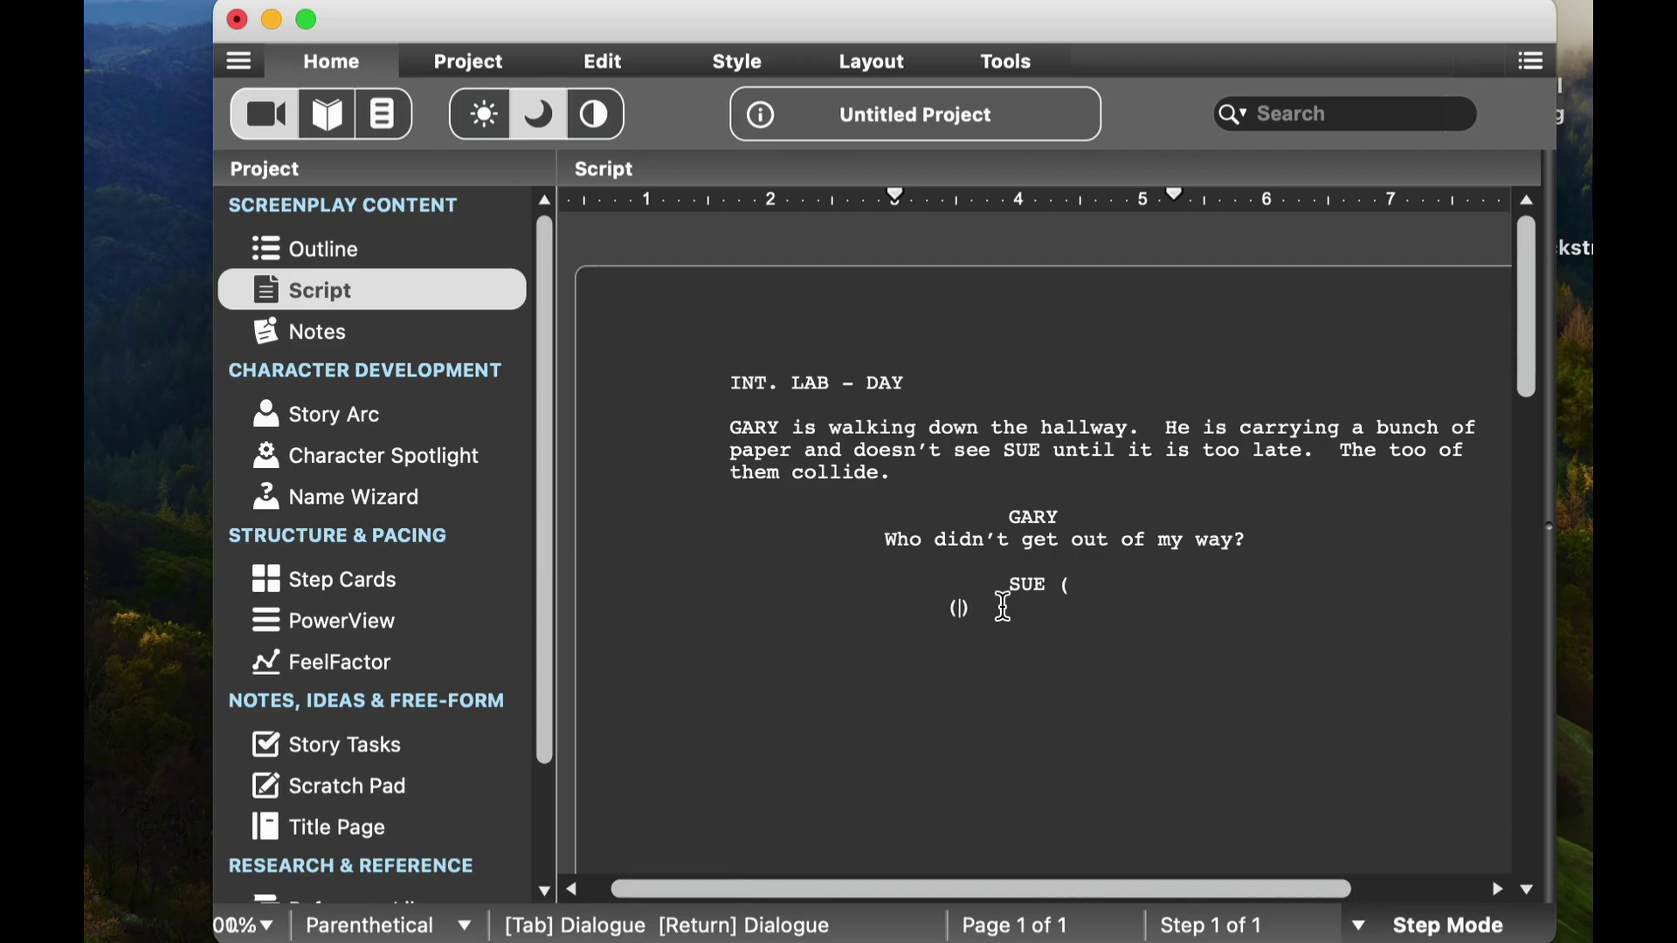
# Fill the parenthetical with 'Angry' and delete the stray parenthesis after SUE's cue
pyautogui.write('Angry')
pyautogui.click(1071, 585)
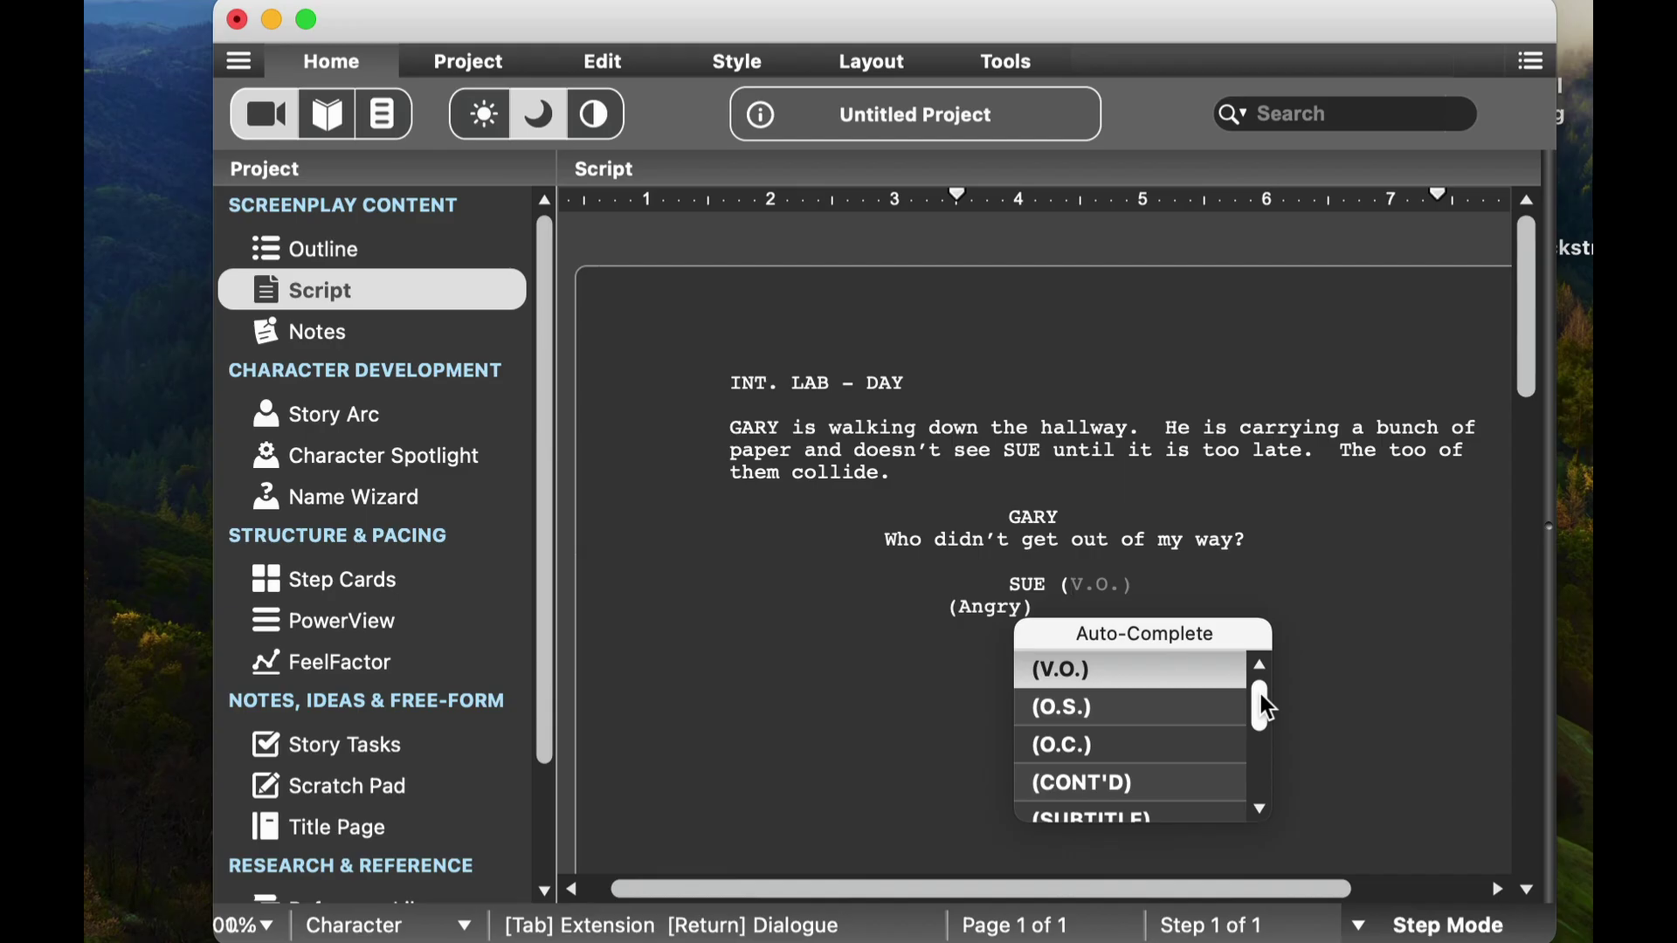
pyautogui.moveTo(1260, 693)
pyautogui.mouseDown()
pyautogui.moveTo(1260, 718)
pyautogui.moveTo(1259, 686)
pyautogui.mouseUp()
pyautogui.press('BackSpace')
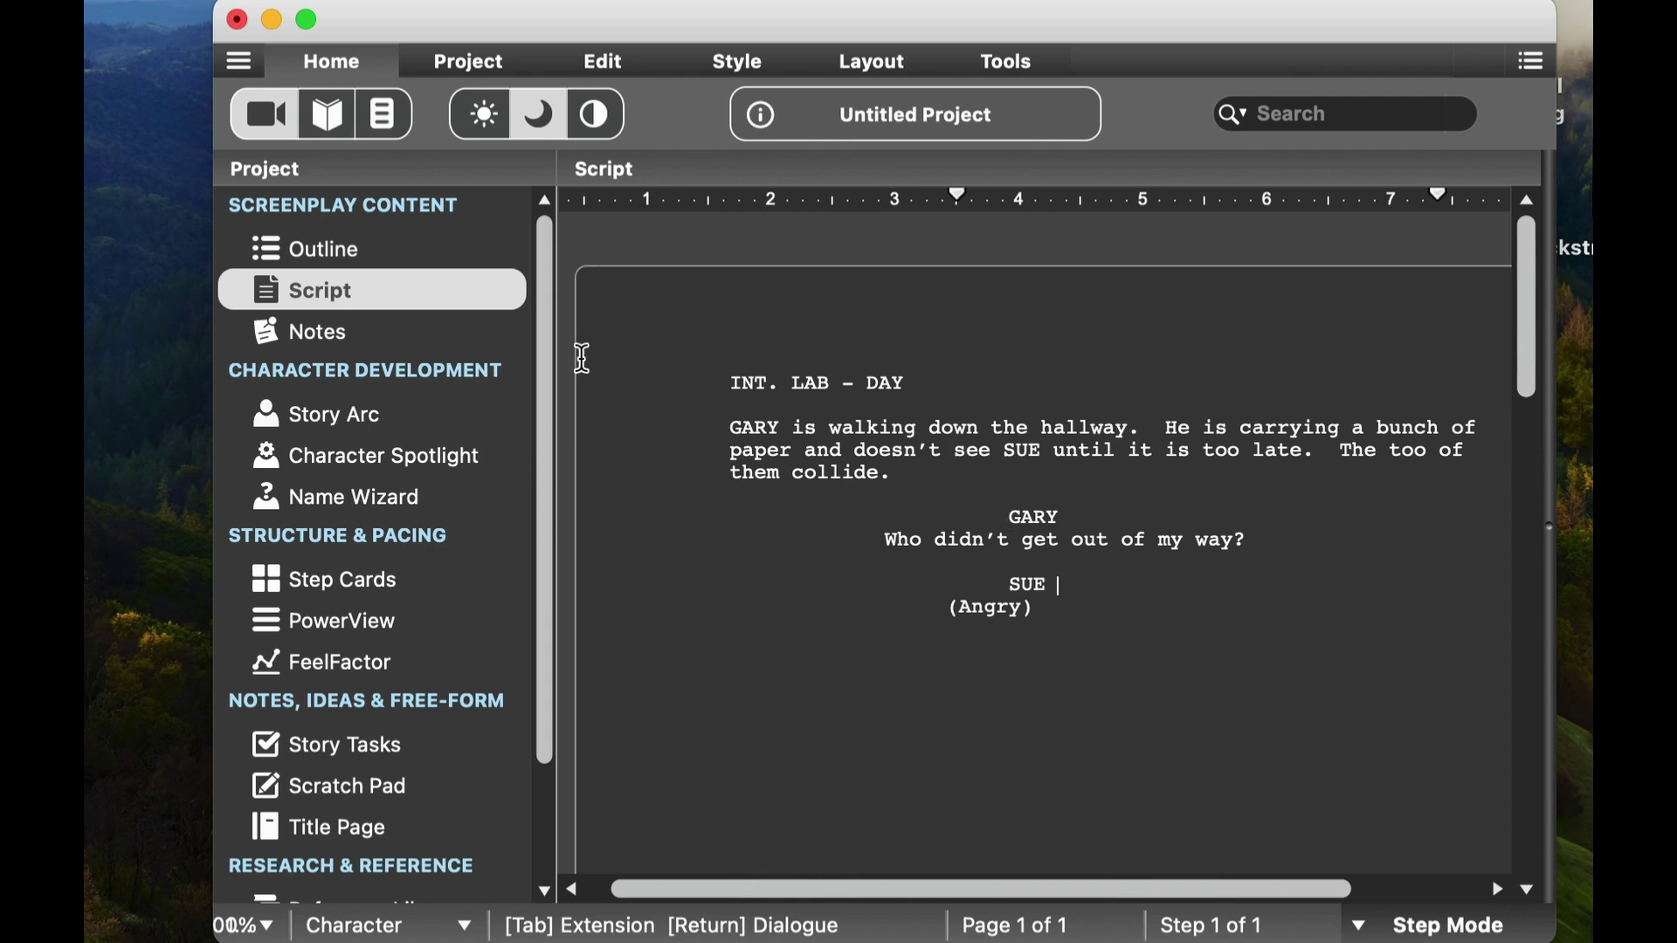
# On the title page, replace the Project Title placeholder with 'Test 1'
pyautogui.click(334, 839)
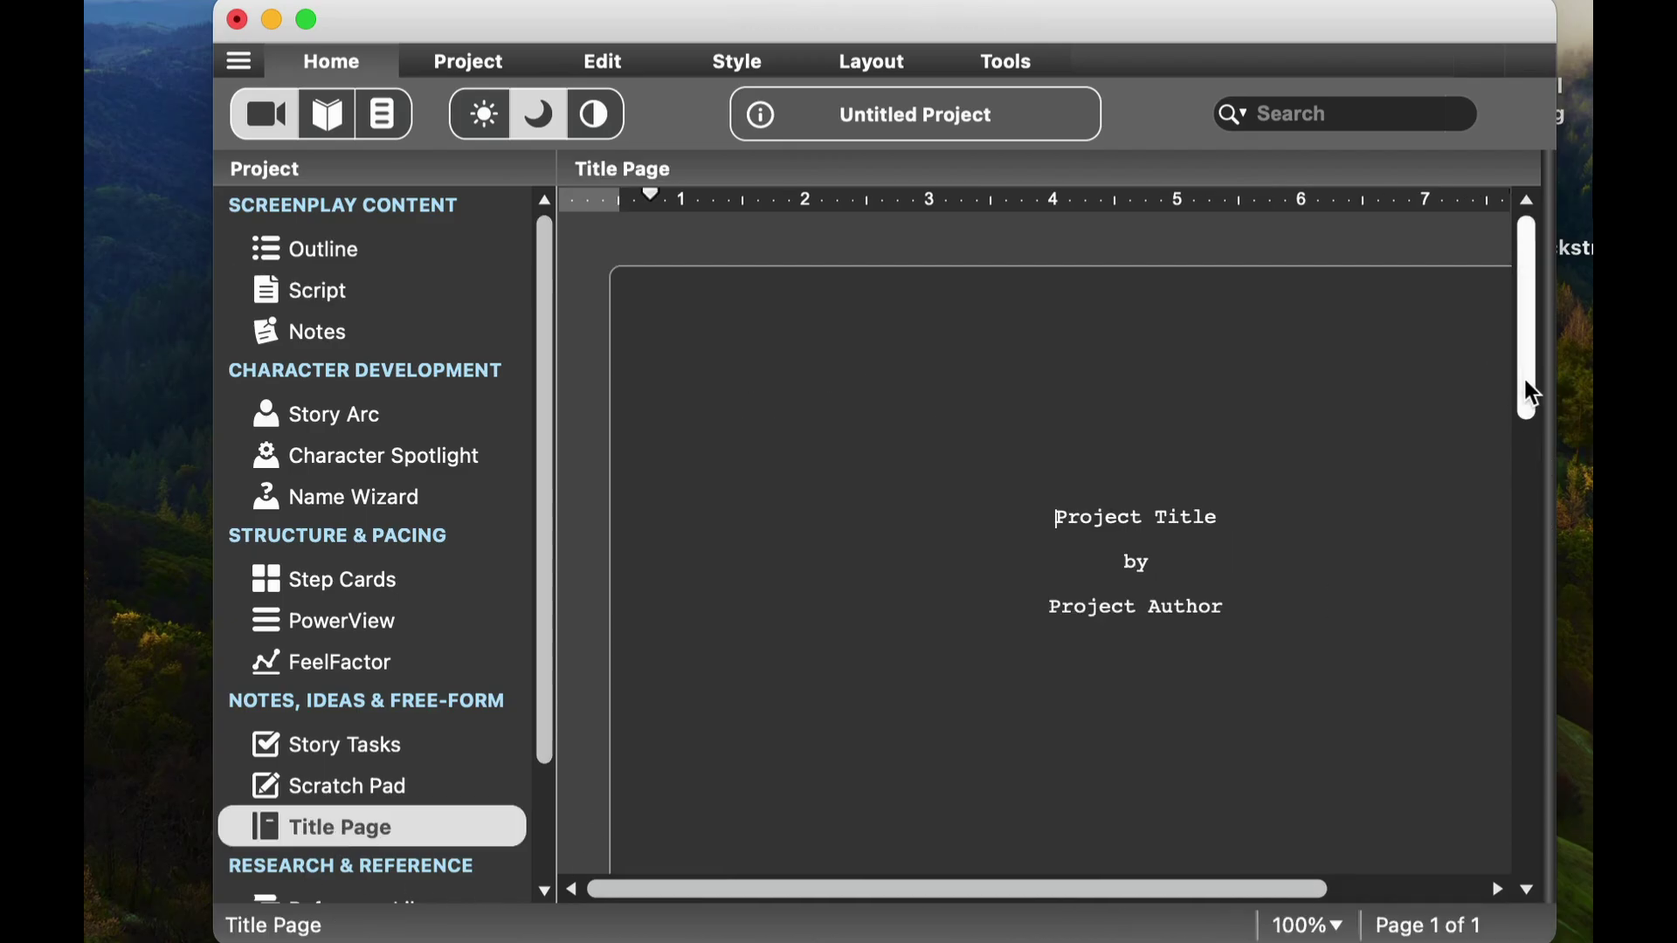
pyautogui.moveTo(1533, 393); pyautogui.dragTo(1534, 262)
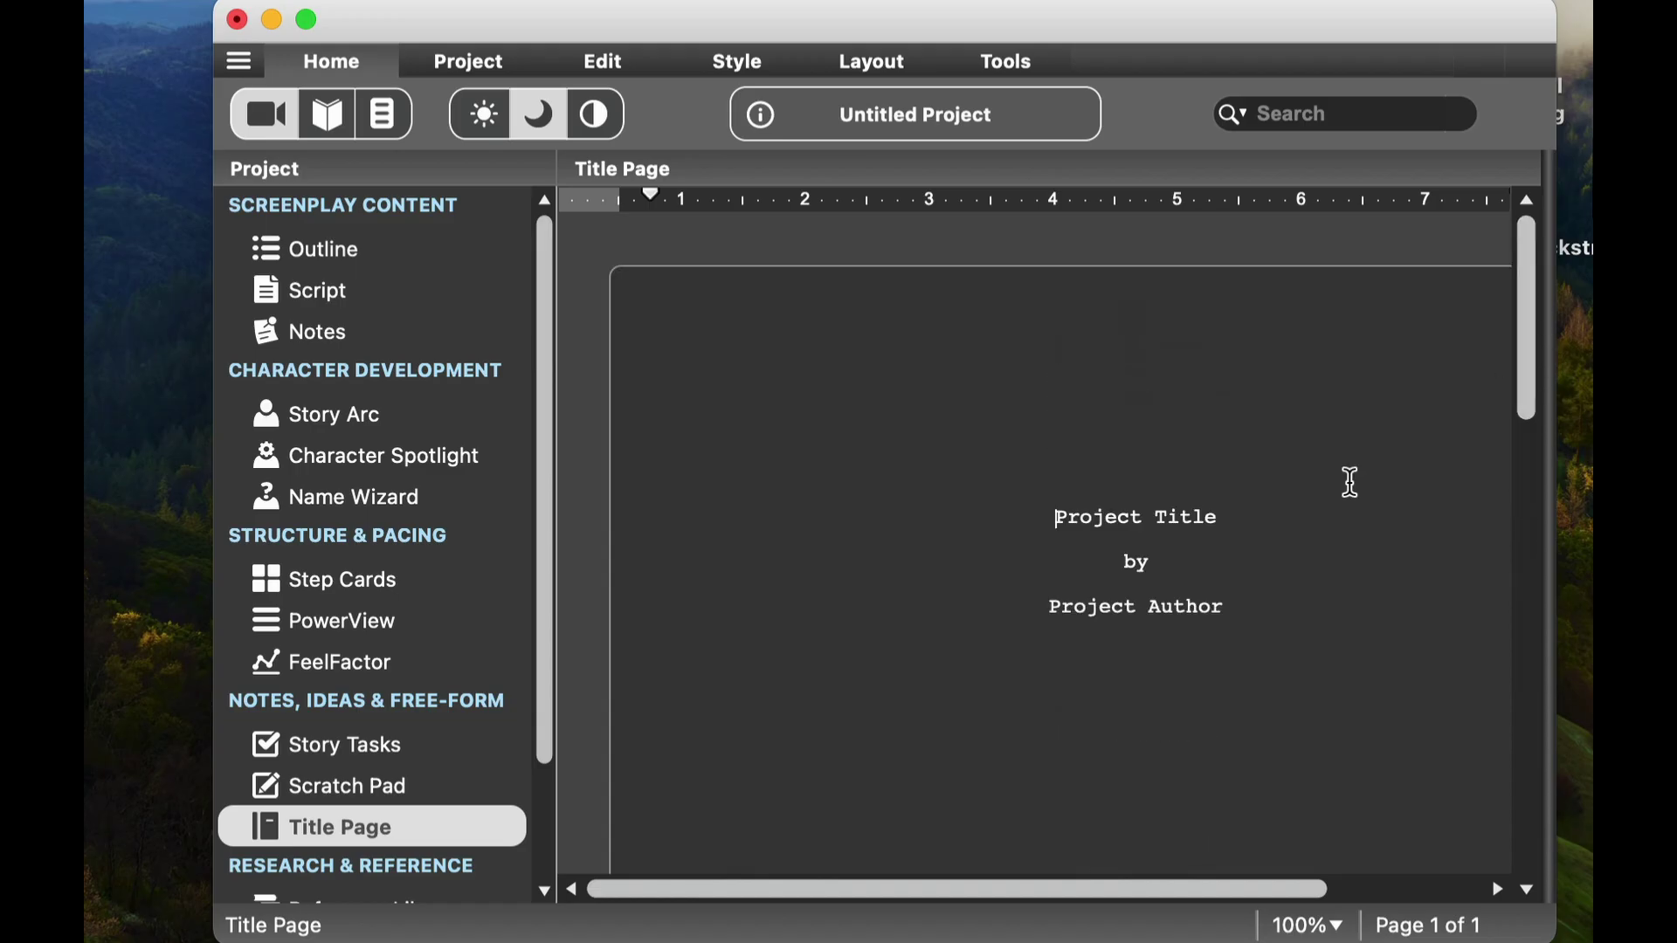
pyautogui.click(1238, 522)
pyautogui.press('BackSpace')
pyautogui.press('BackSpace')
pyautogui.press('BackSpace')
pyautogui.press('BackSpace')
pyautogui.press('BackSpace')
pyautogui.press('BackSpace')
pyautogui.press('BackSpace')
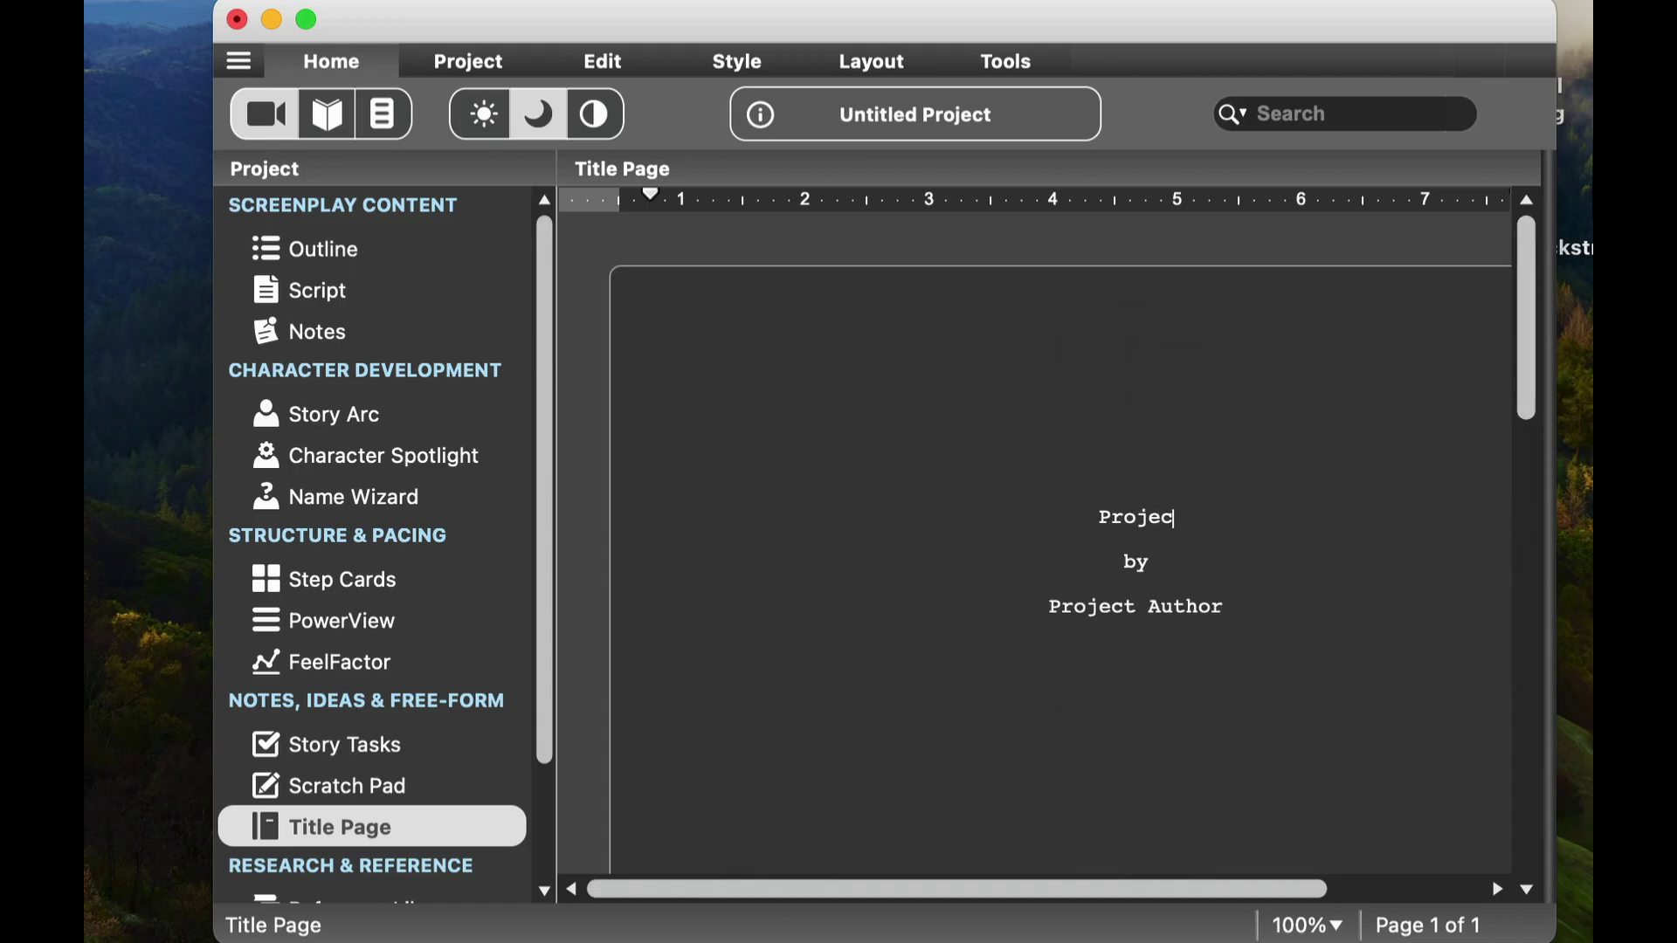
pyautogui.press('BackSpace')
pyautogui.press('BackSpace')
pyautogui.press('BackSpace')
pyautogui.press('BackSpace')
pyautogui.press('BackSpace')
pyautogui.press('BackSpace')
pyautogui.write('Test 1')
# Replace the Project Author placeholder with the author's name, fixing the 'Screenwiting' typo
pyautogui.moveTo(1224, 607); pyautogui.dragTo(1053, 599)
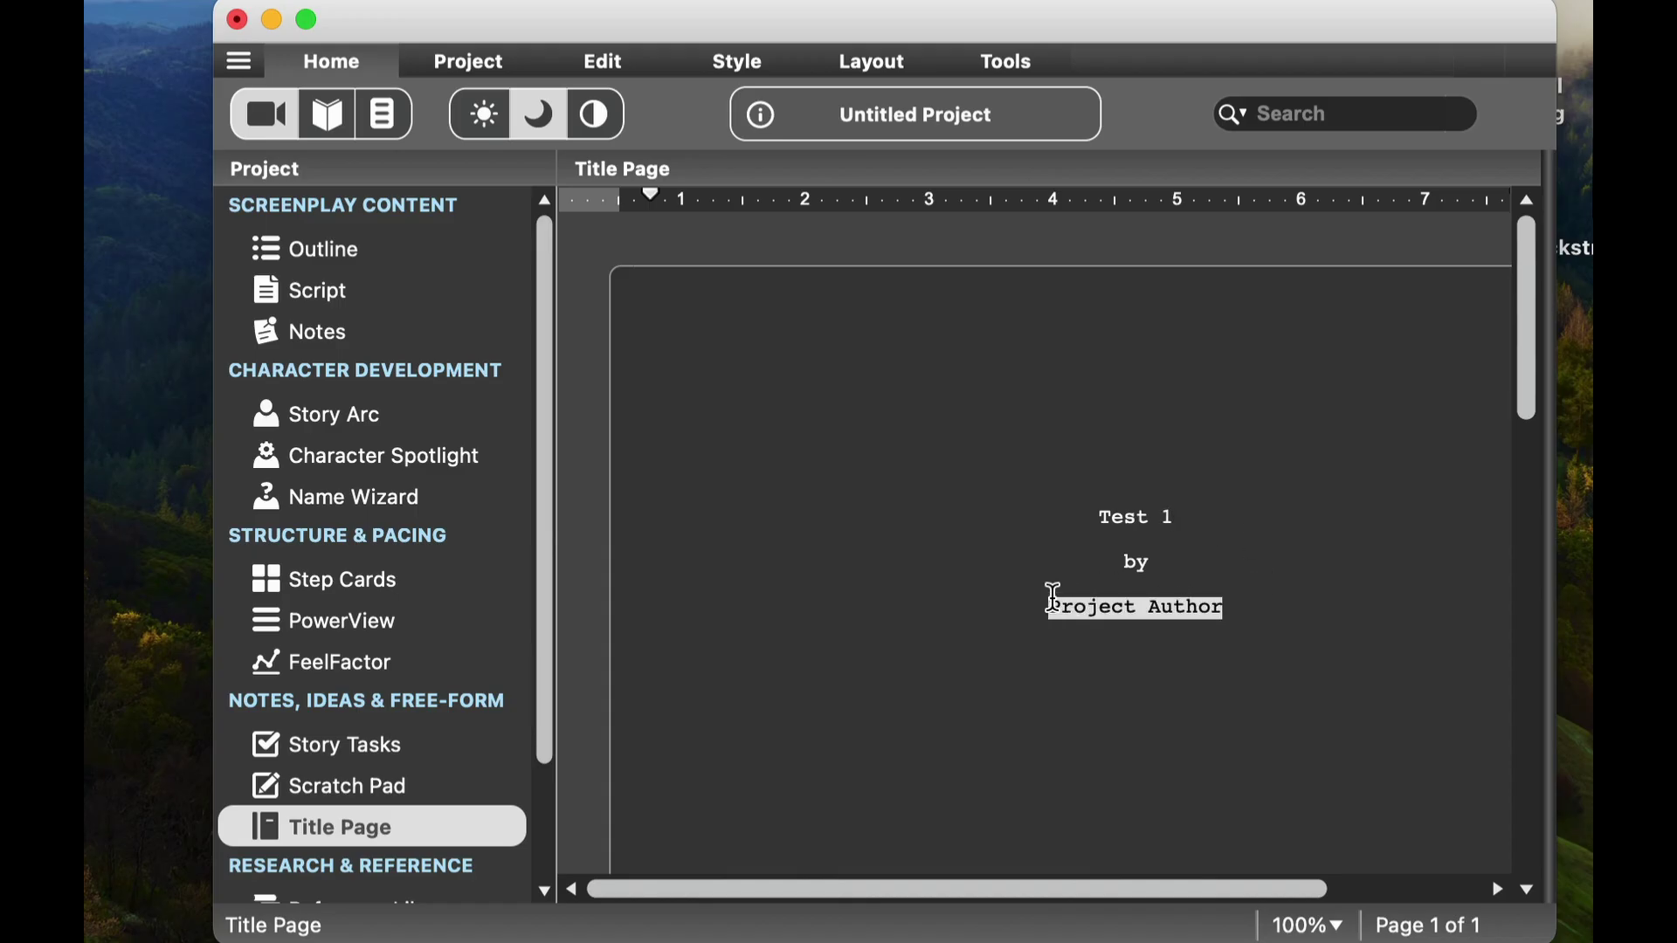
pyautogui.write('Screenw')
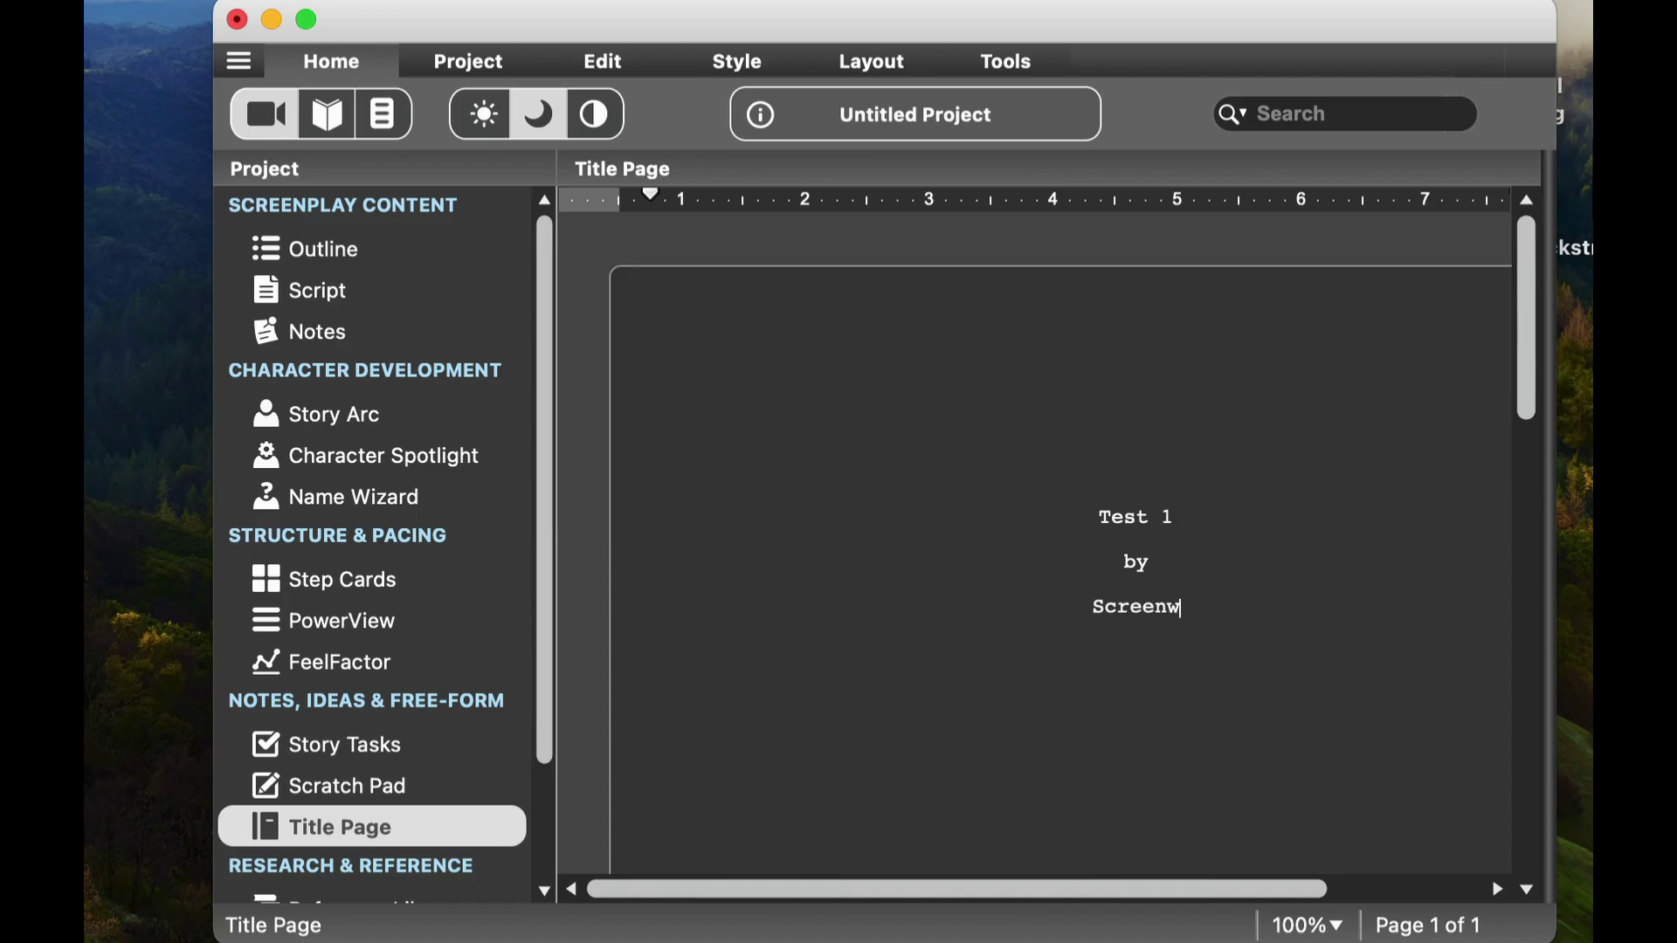
pyautogui.write('iting Scri')
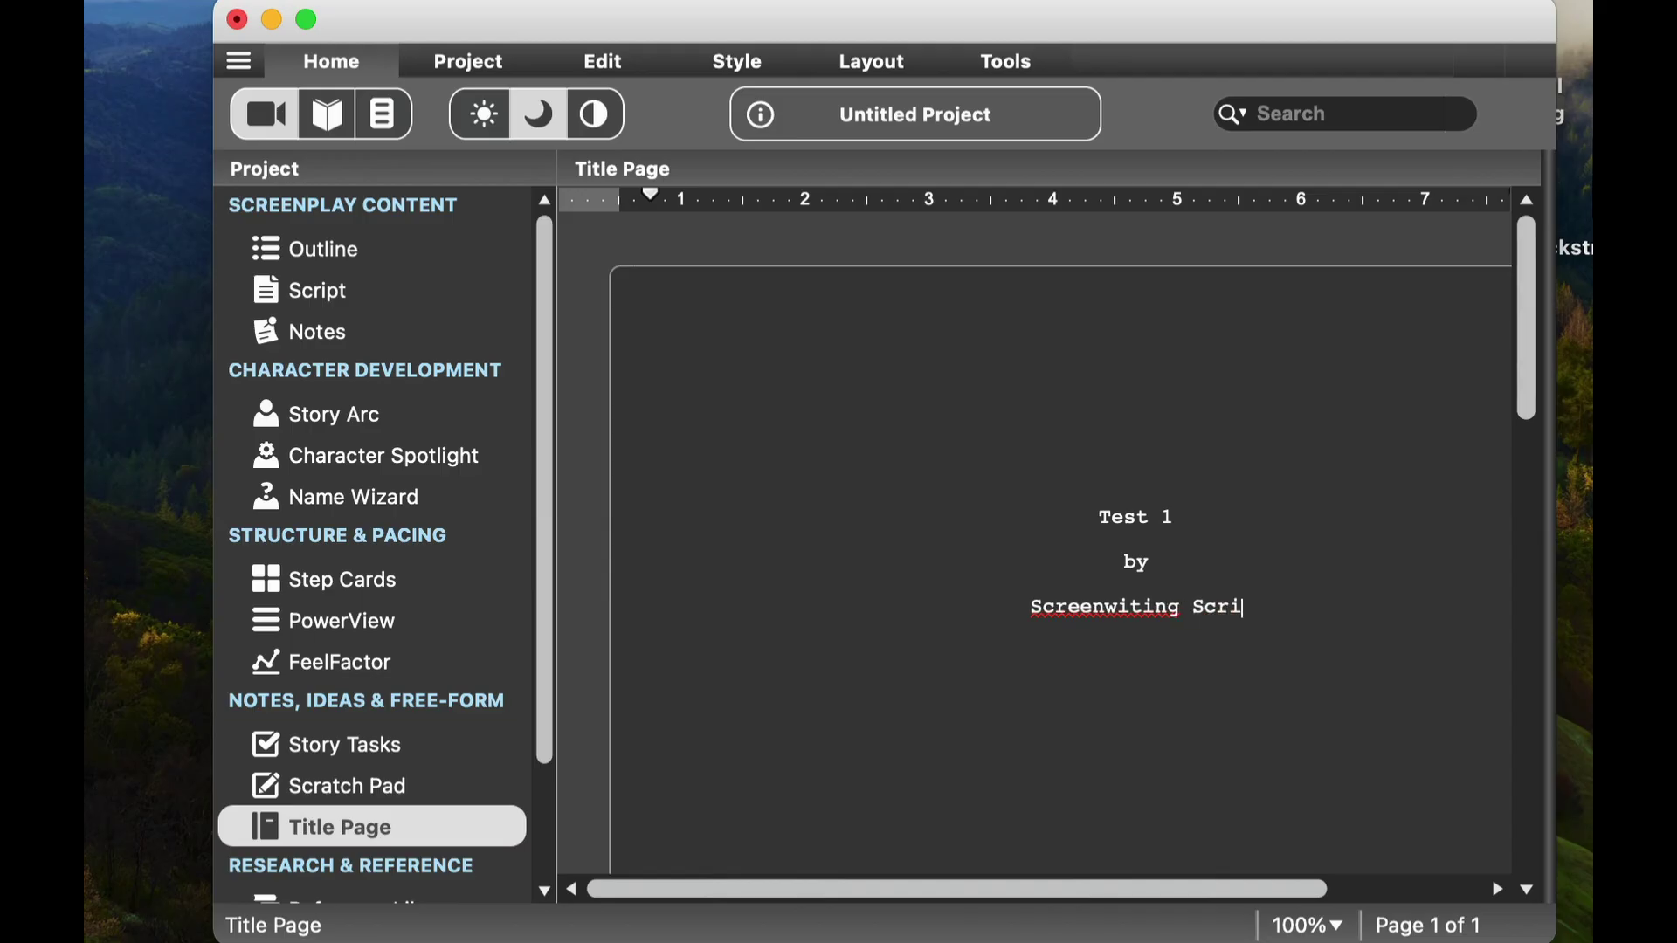
pyautogui.write('be')
pyautogui.press('Left')
pyautogui.press('Left')
pyautogui.press('Left')
pyautogui.press('Left')
pyautogui.press('Left')
pyautogui.press('Left')
pyautogui.press('Left')
pyautogui.press('Left')
pyautogui.press('Left')
pyautogui.press('Left')
pyautogui.press('Left')
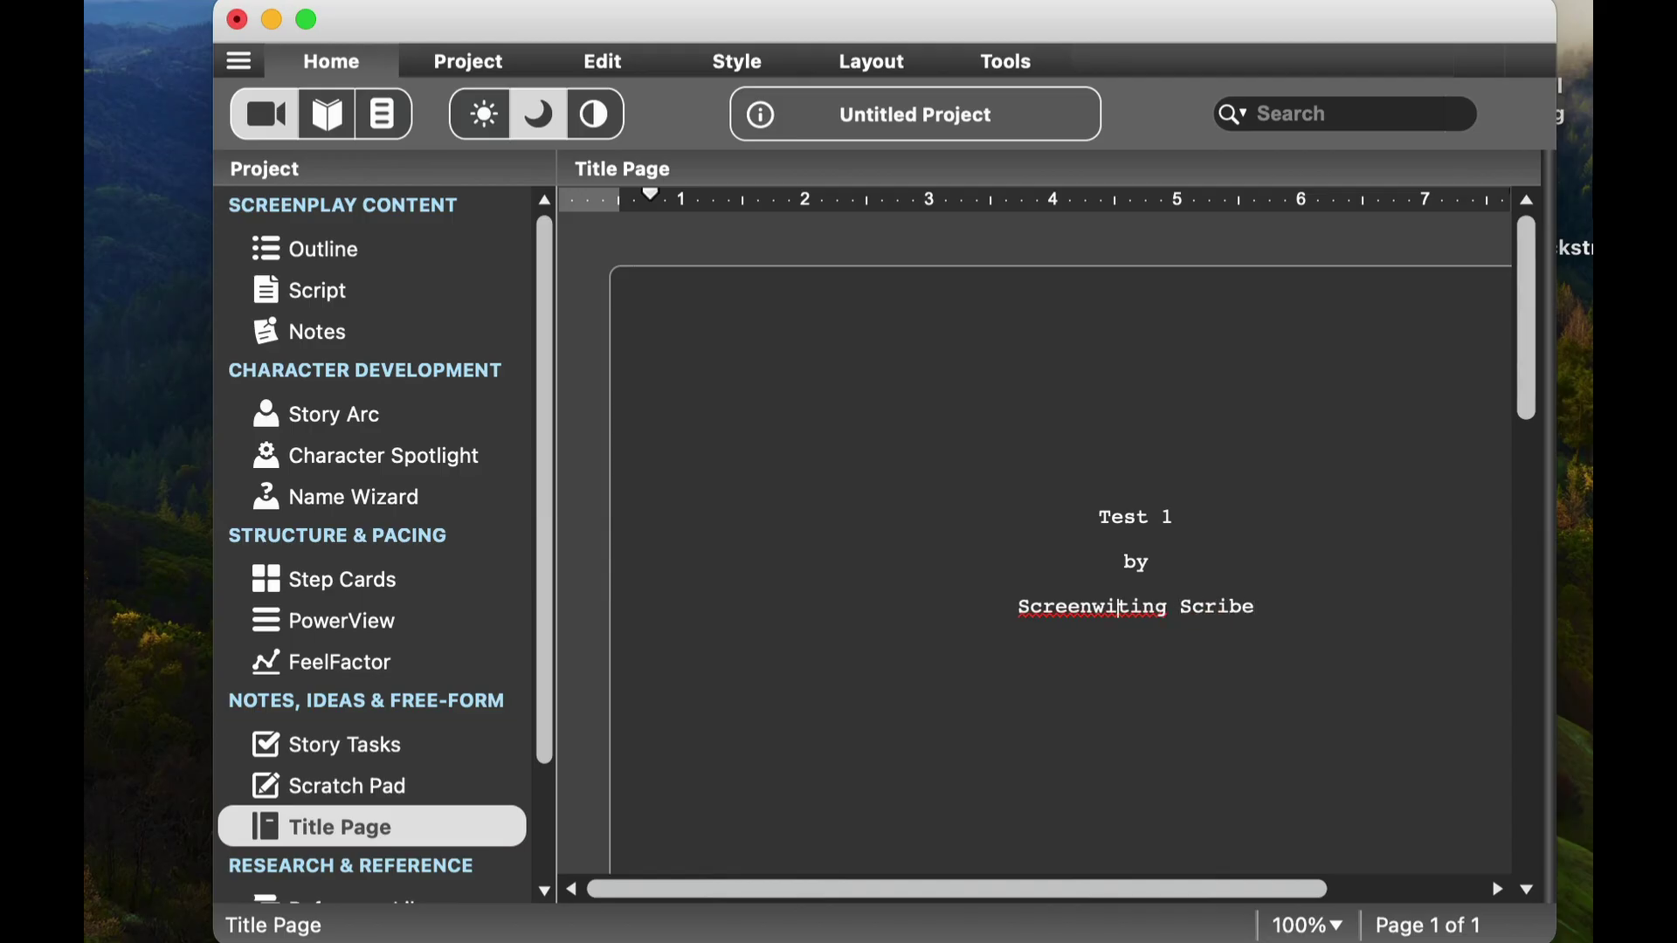
pyautogui.press('Left')
pyautogui.press('Left')
pyautogui.press('Right')
pyautogui.write('r')
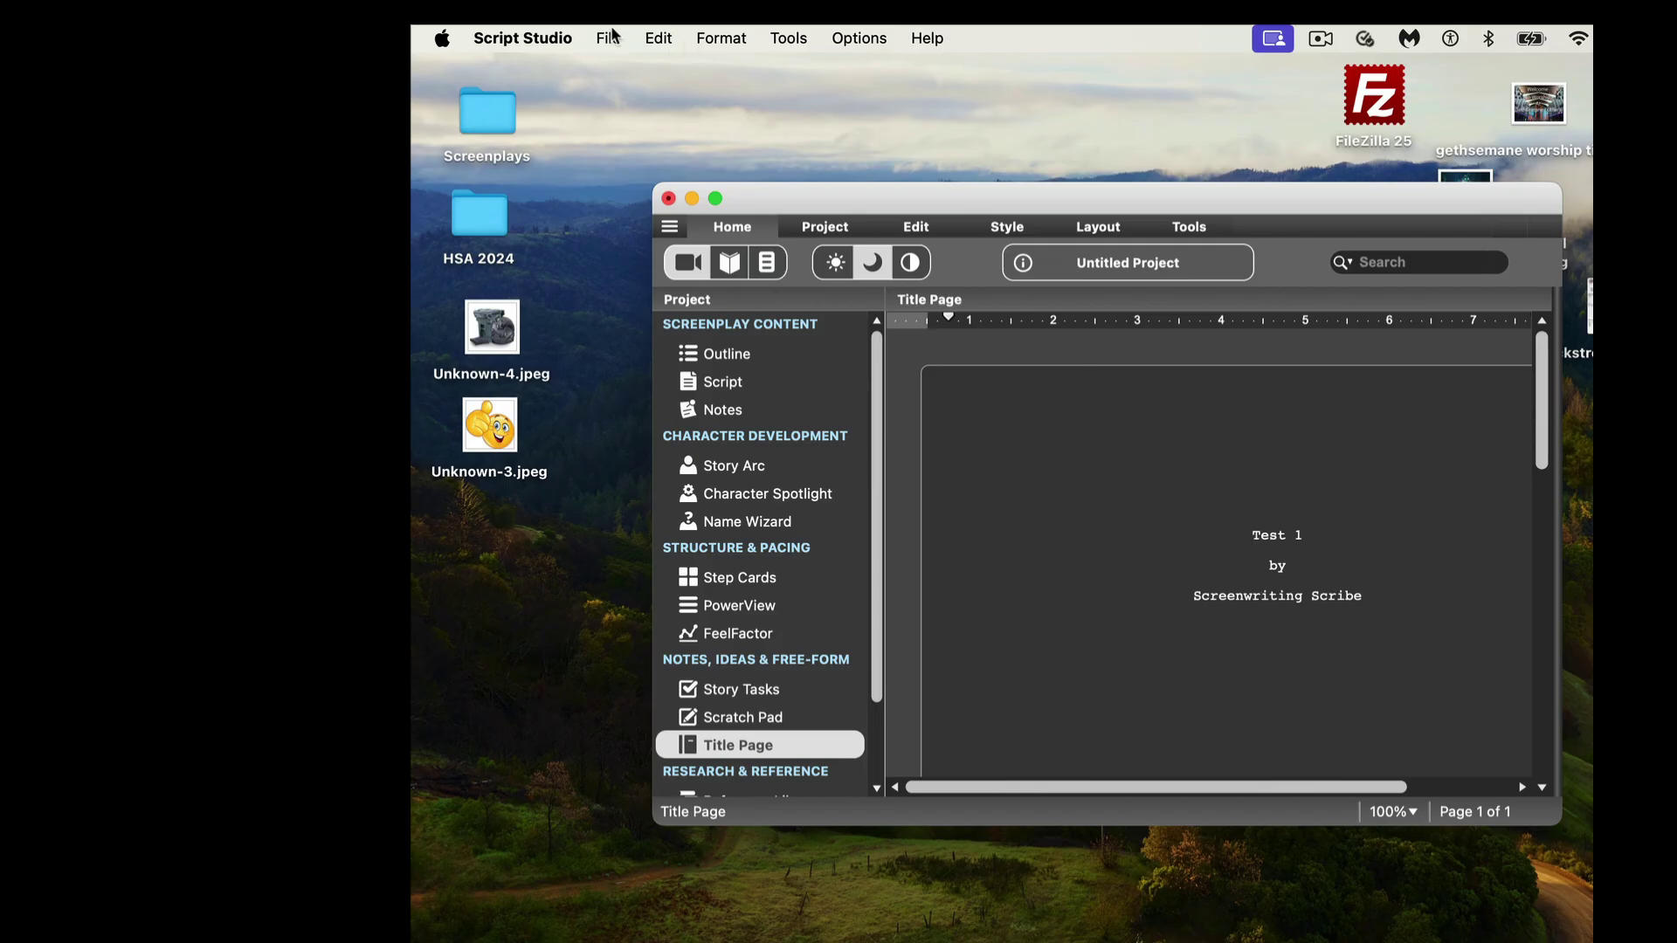
# Save the project to a file named Test1
pyautogui.click(609, 38)
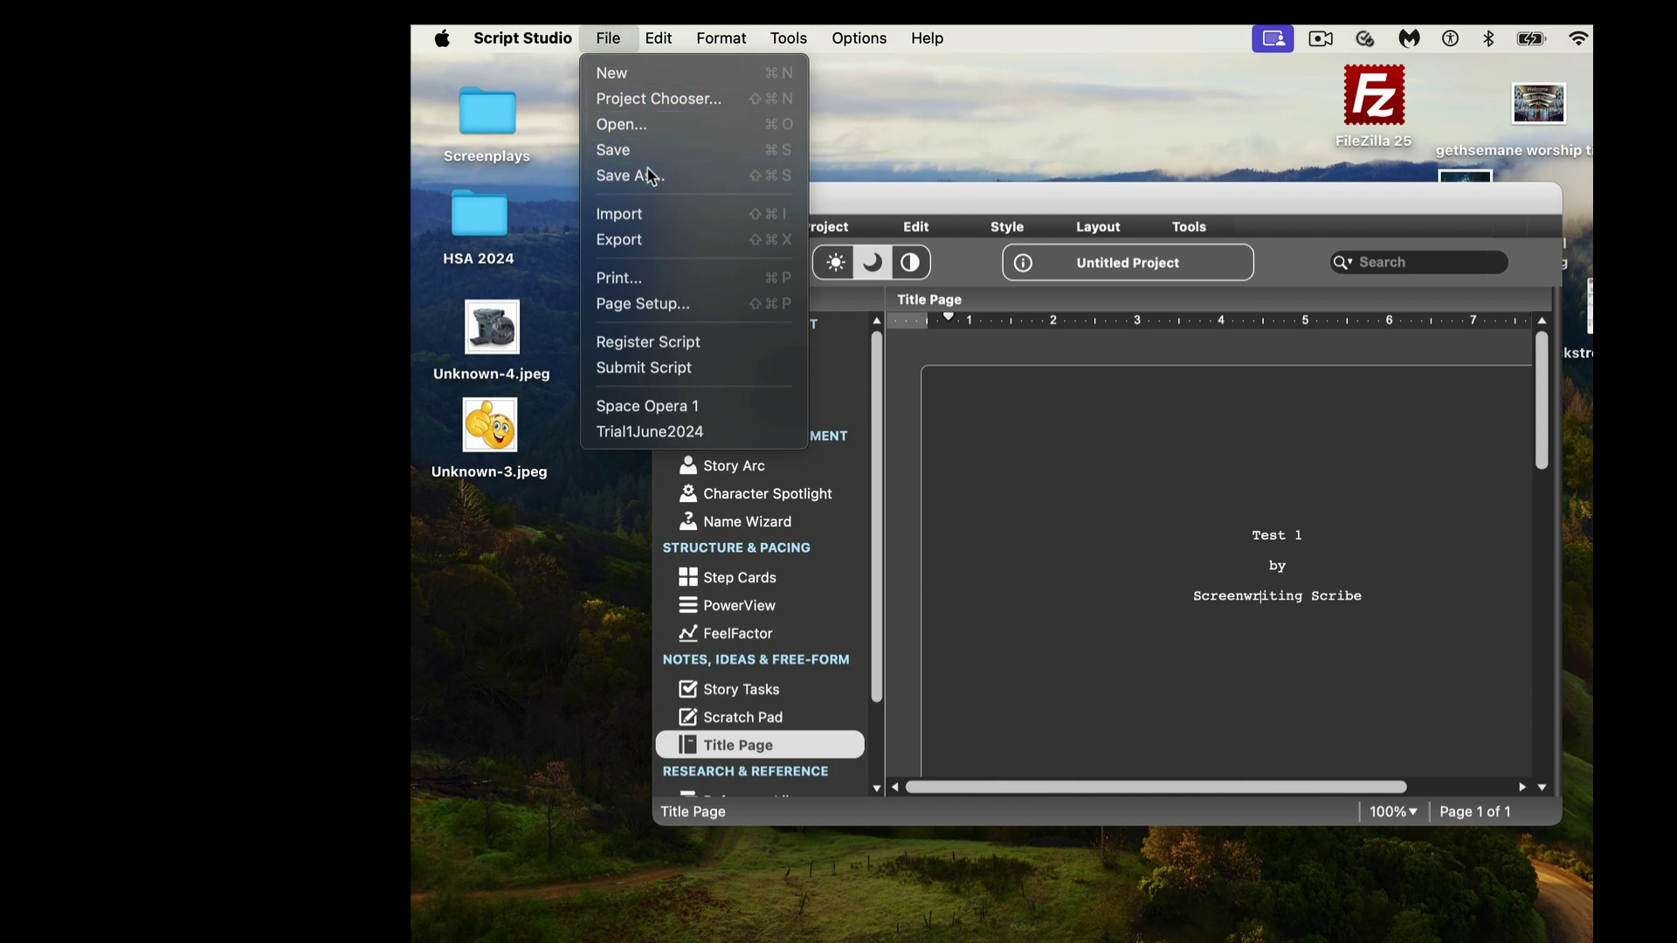
pyautogui.click(804, 191)
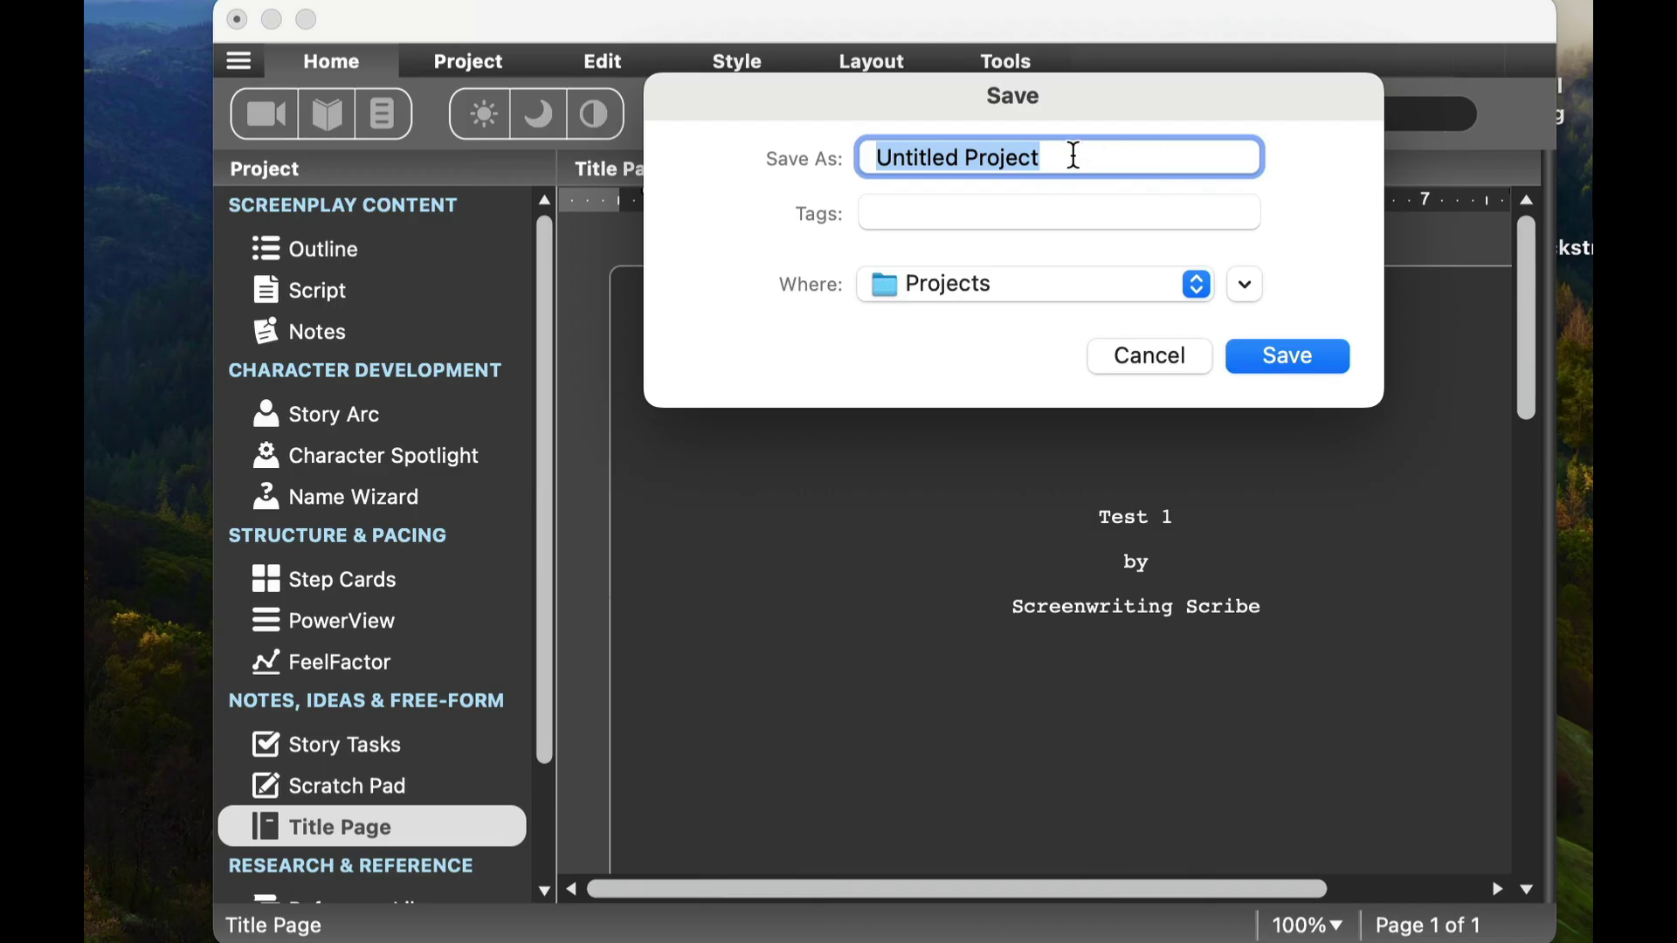
pyautogui.write('Test1')
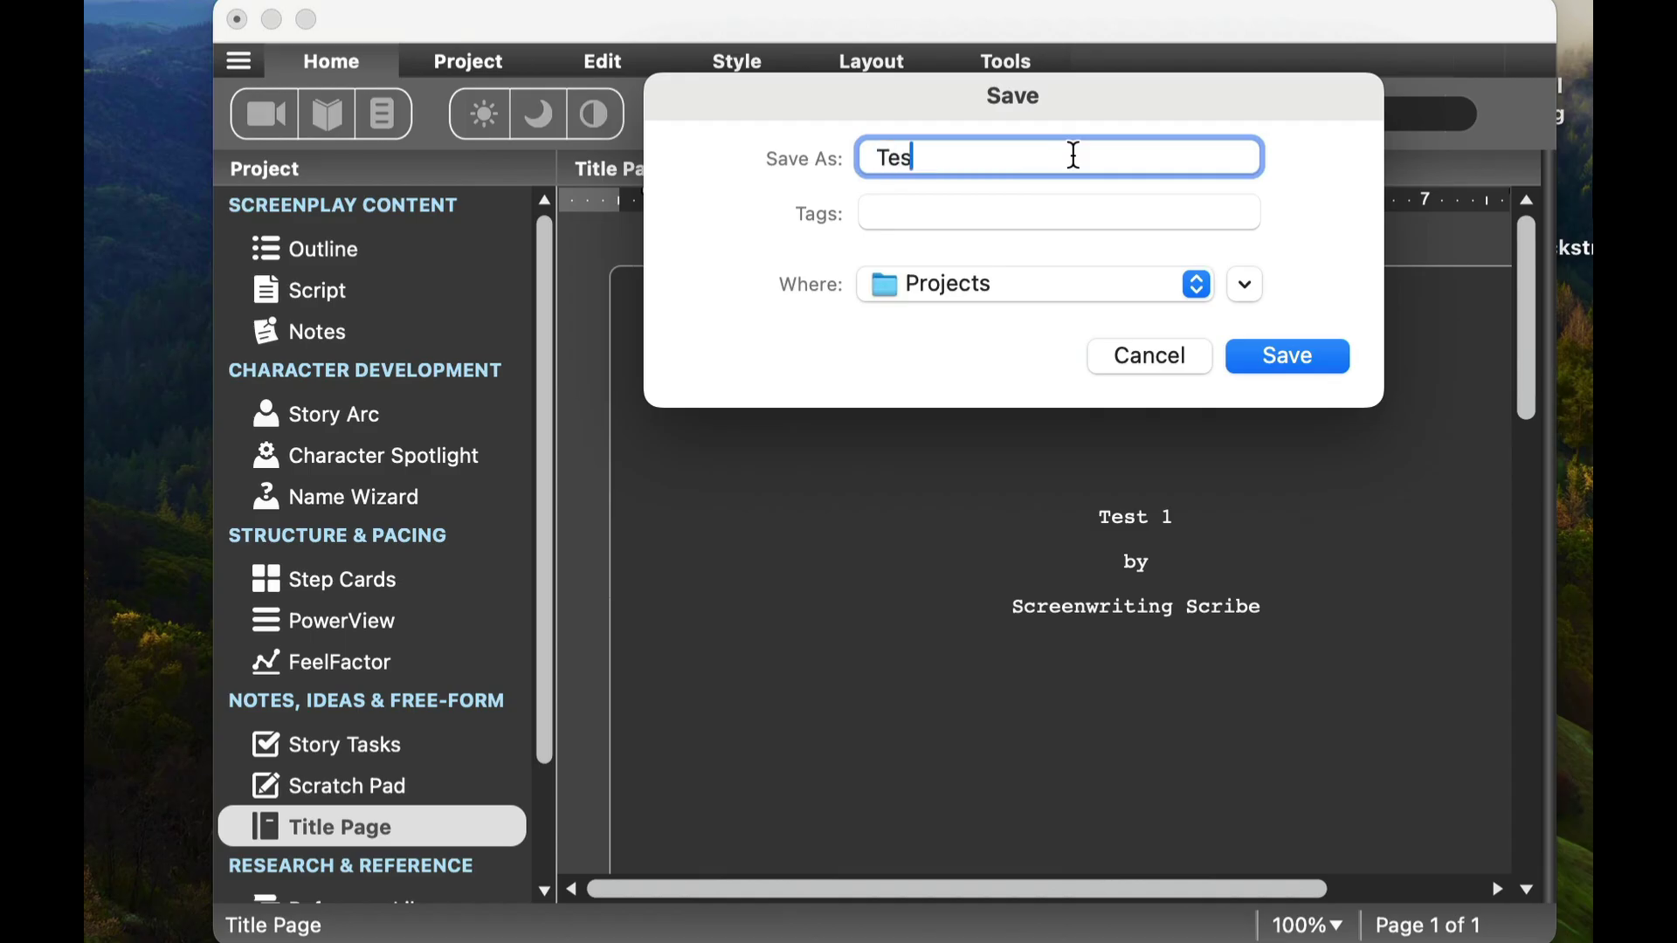
pyautogui.click(1282, 351)
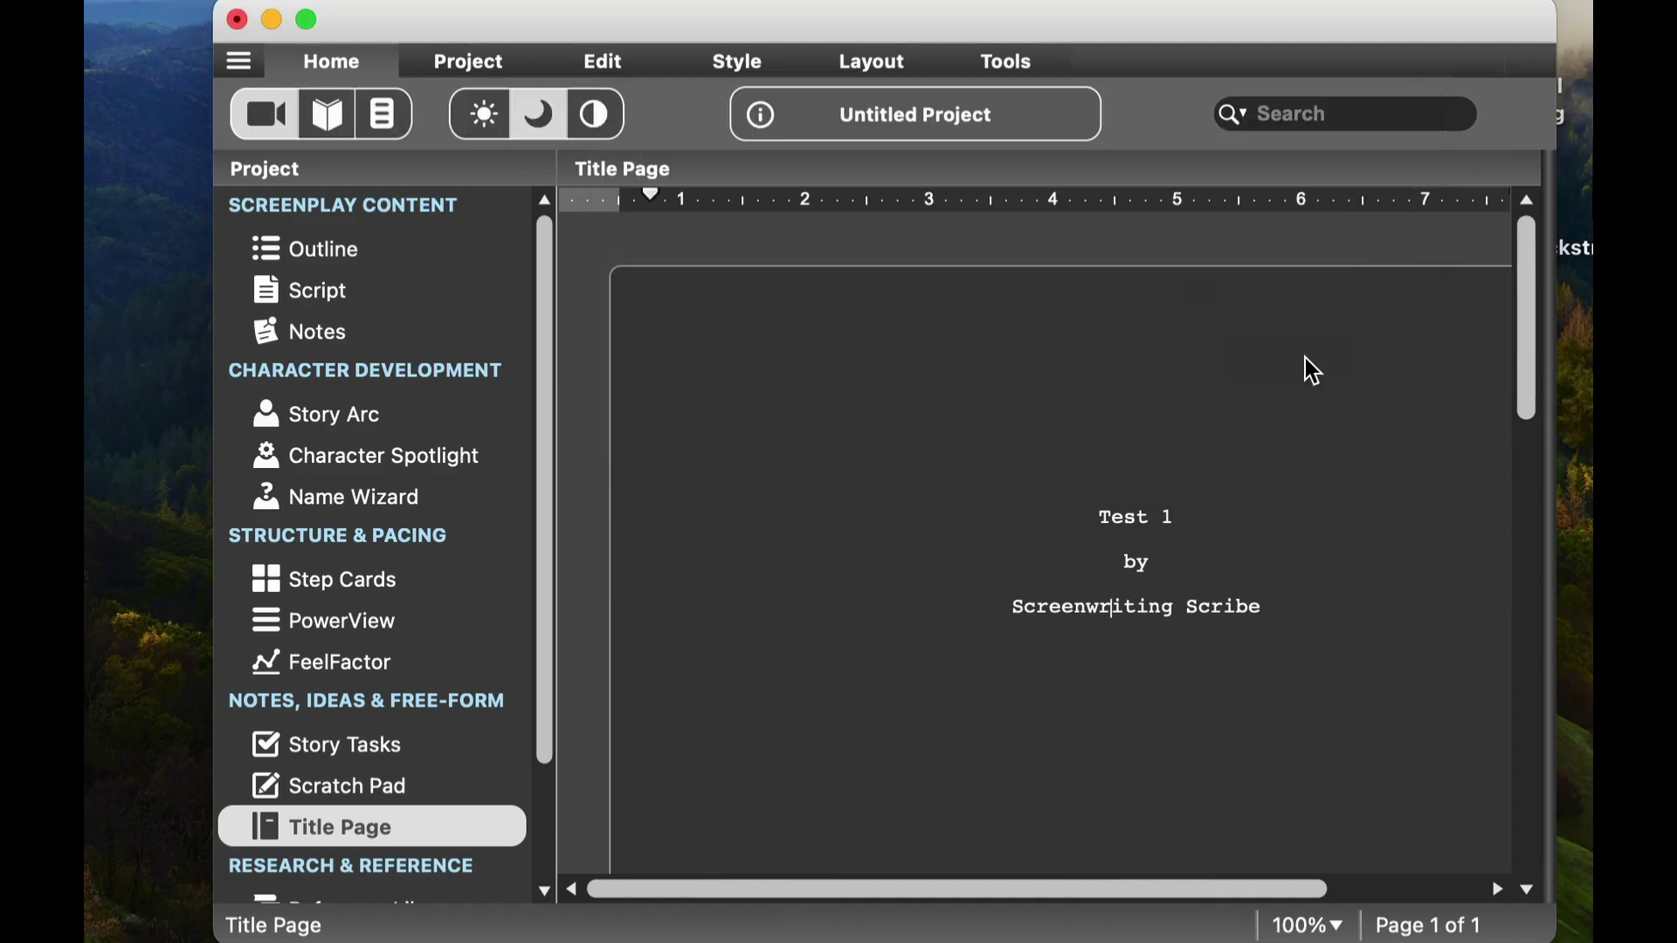
# Set the project title to 'First Draft of Sience Fiction Screen Play' and enter the author name
pyautogui.doubleClick(932, 124)
pyautogui.moveTo(773, 139); pyautogui.dragTo(539, 136)
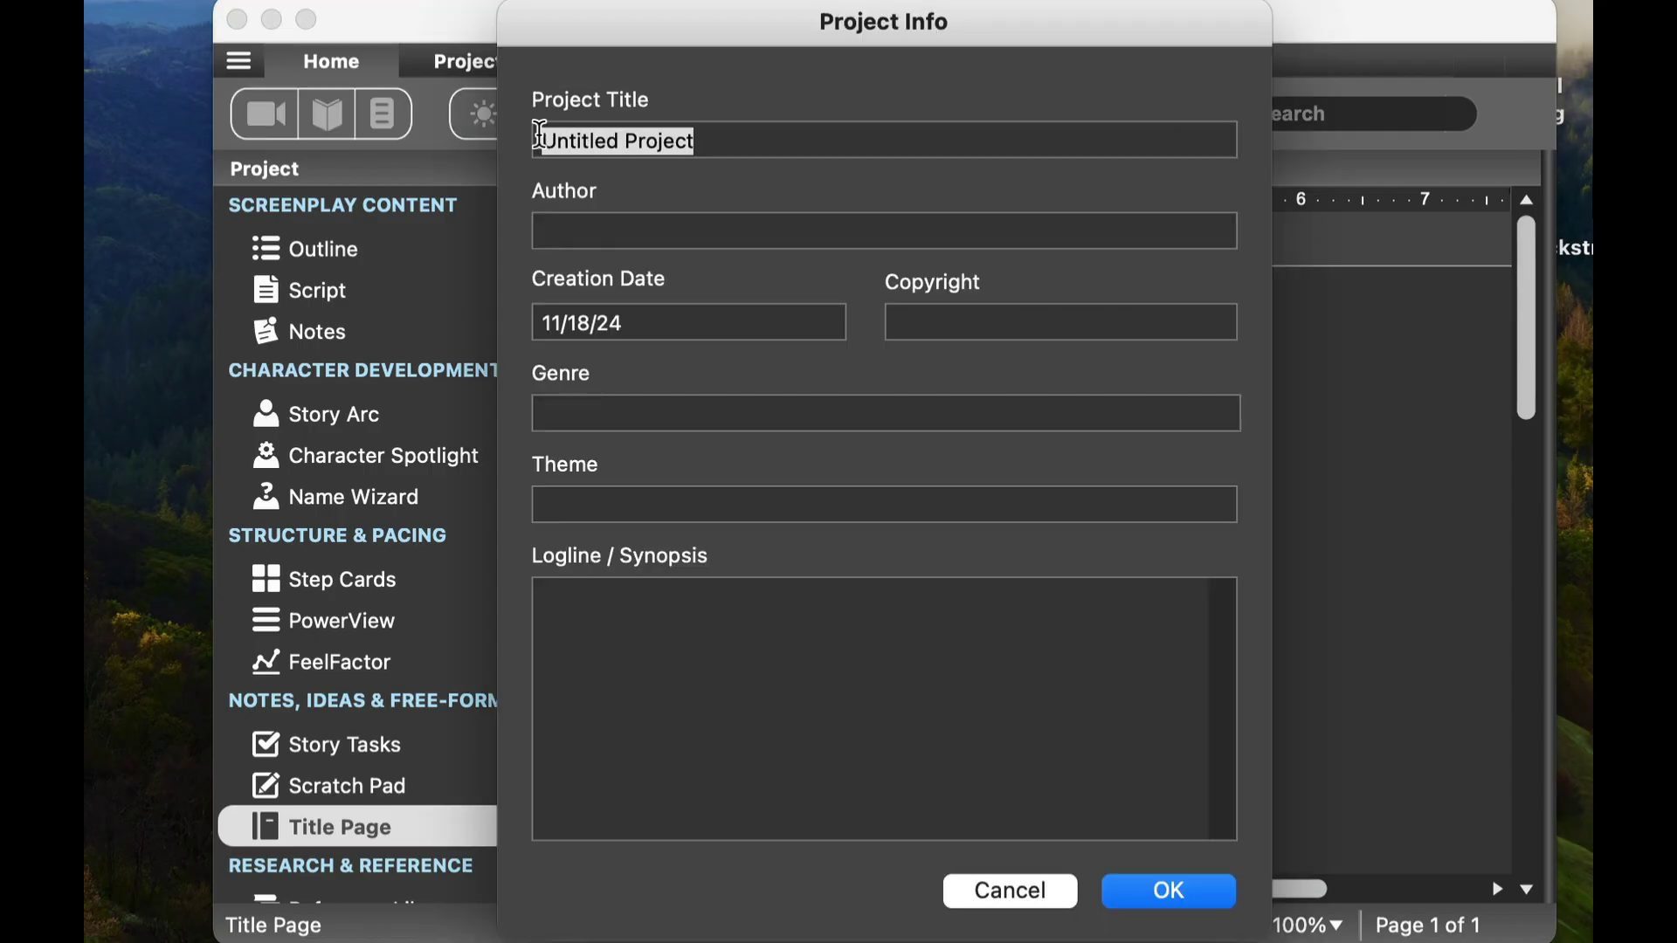
pyautogui.write('Tes')
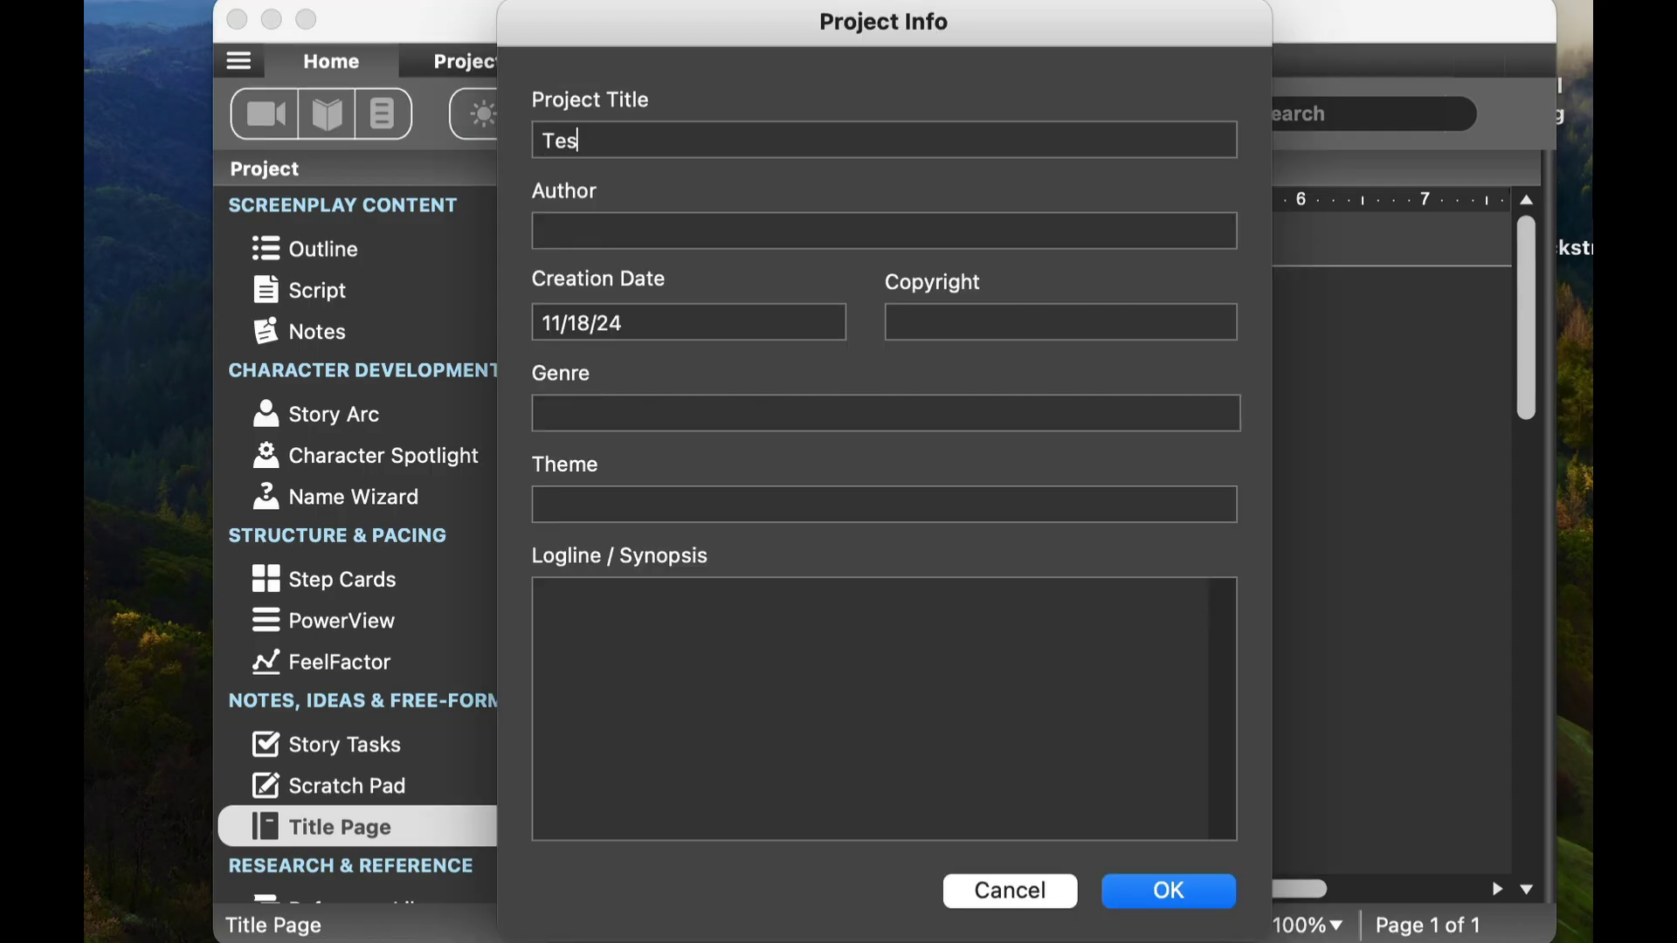
pyautogui.press('BackSpace')
pyautogui.press('BackSpace')
pyautogui.press('BackSpace')
pyautogui.write('First Draft of Sience ')
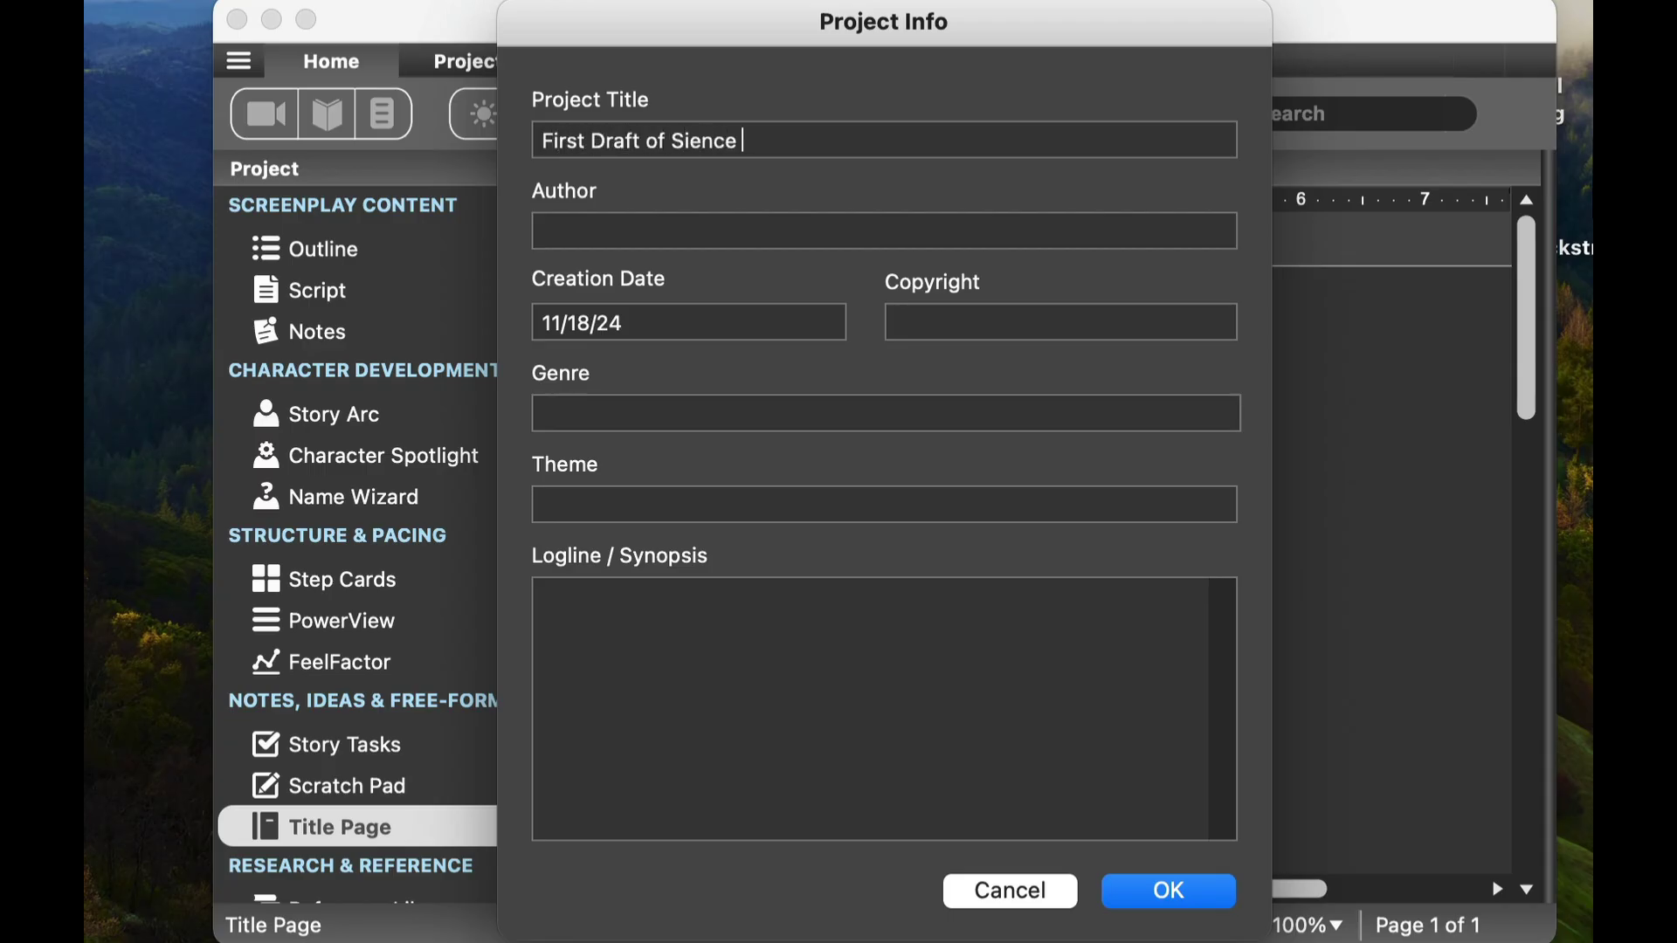
pyautogui.write('Fiction Screen Play')
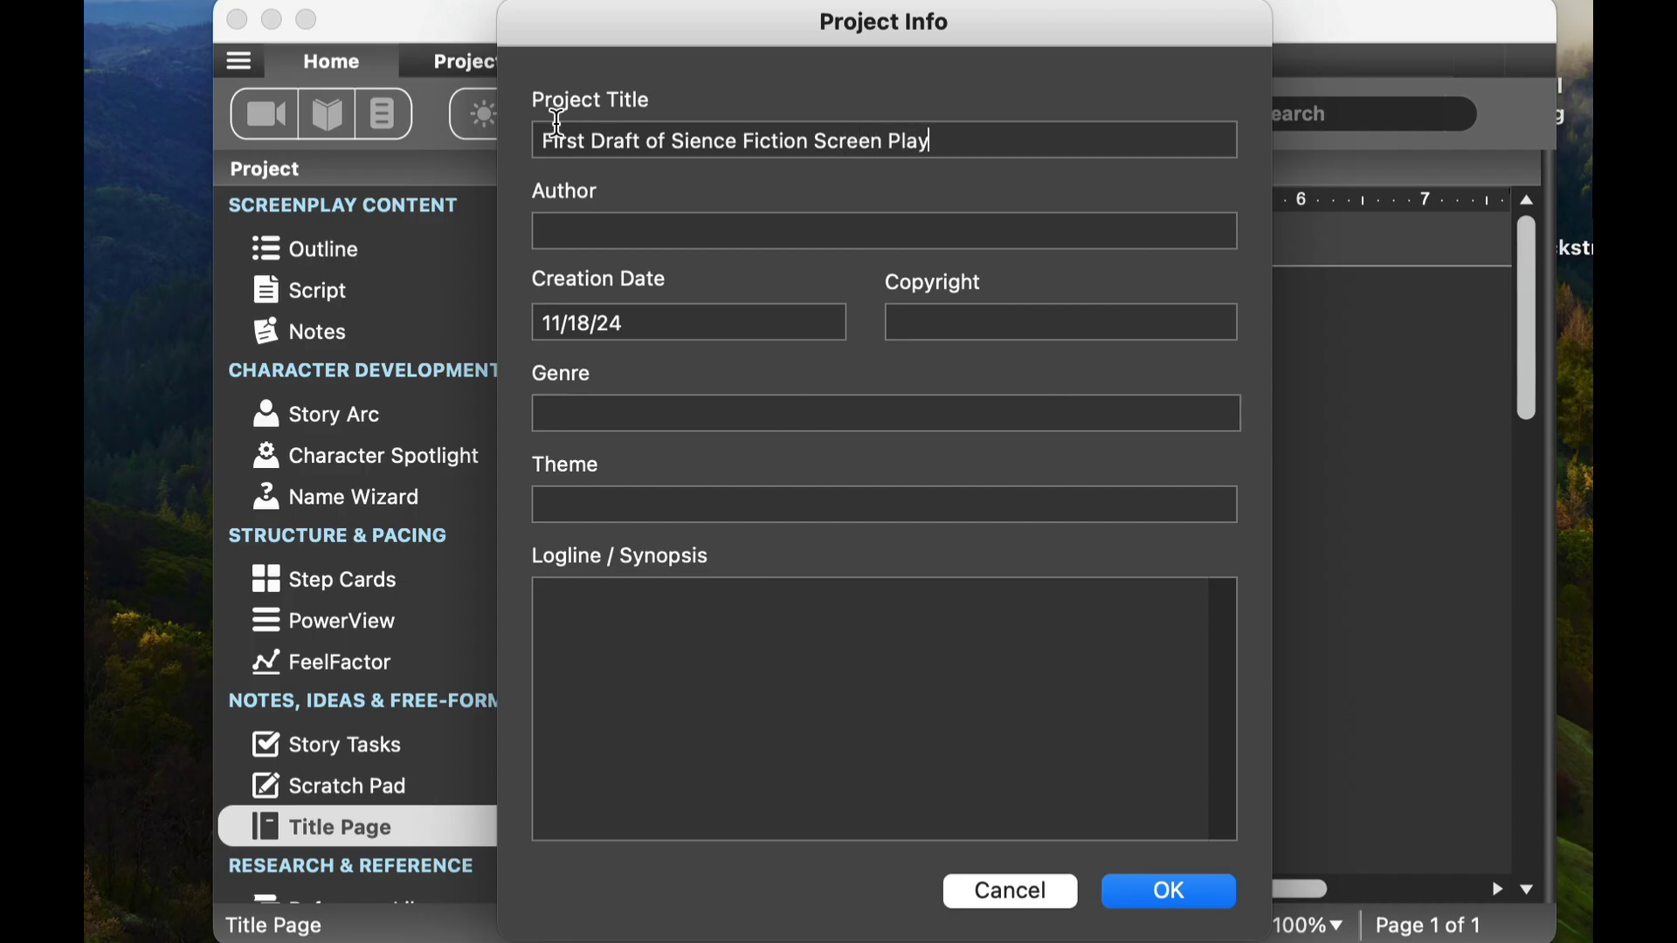
pyautogui.click(615, 231)
pyautogui.write('Screenwriting Scribe')
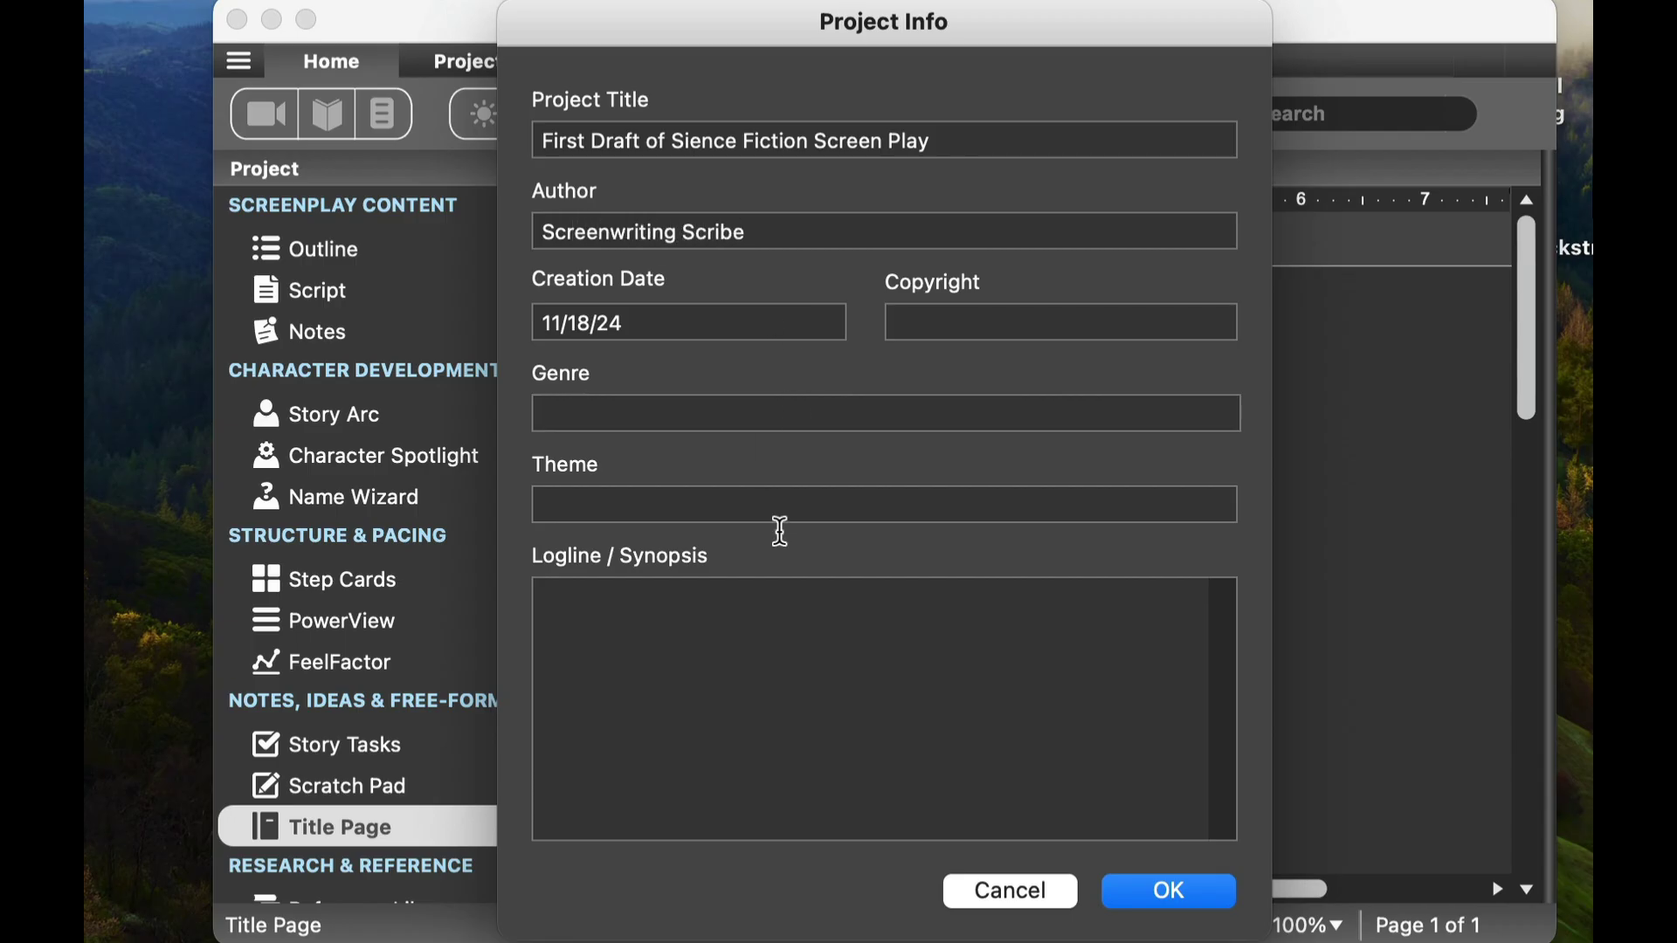
pyautogui.click(1182, 898)
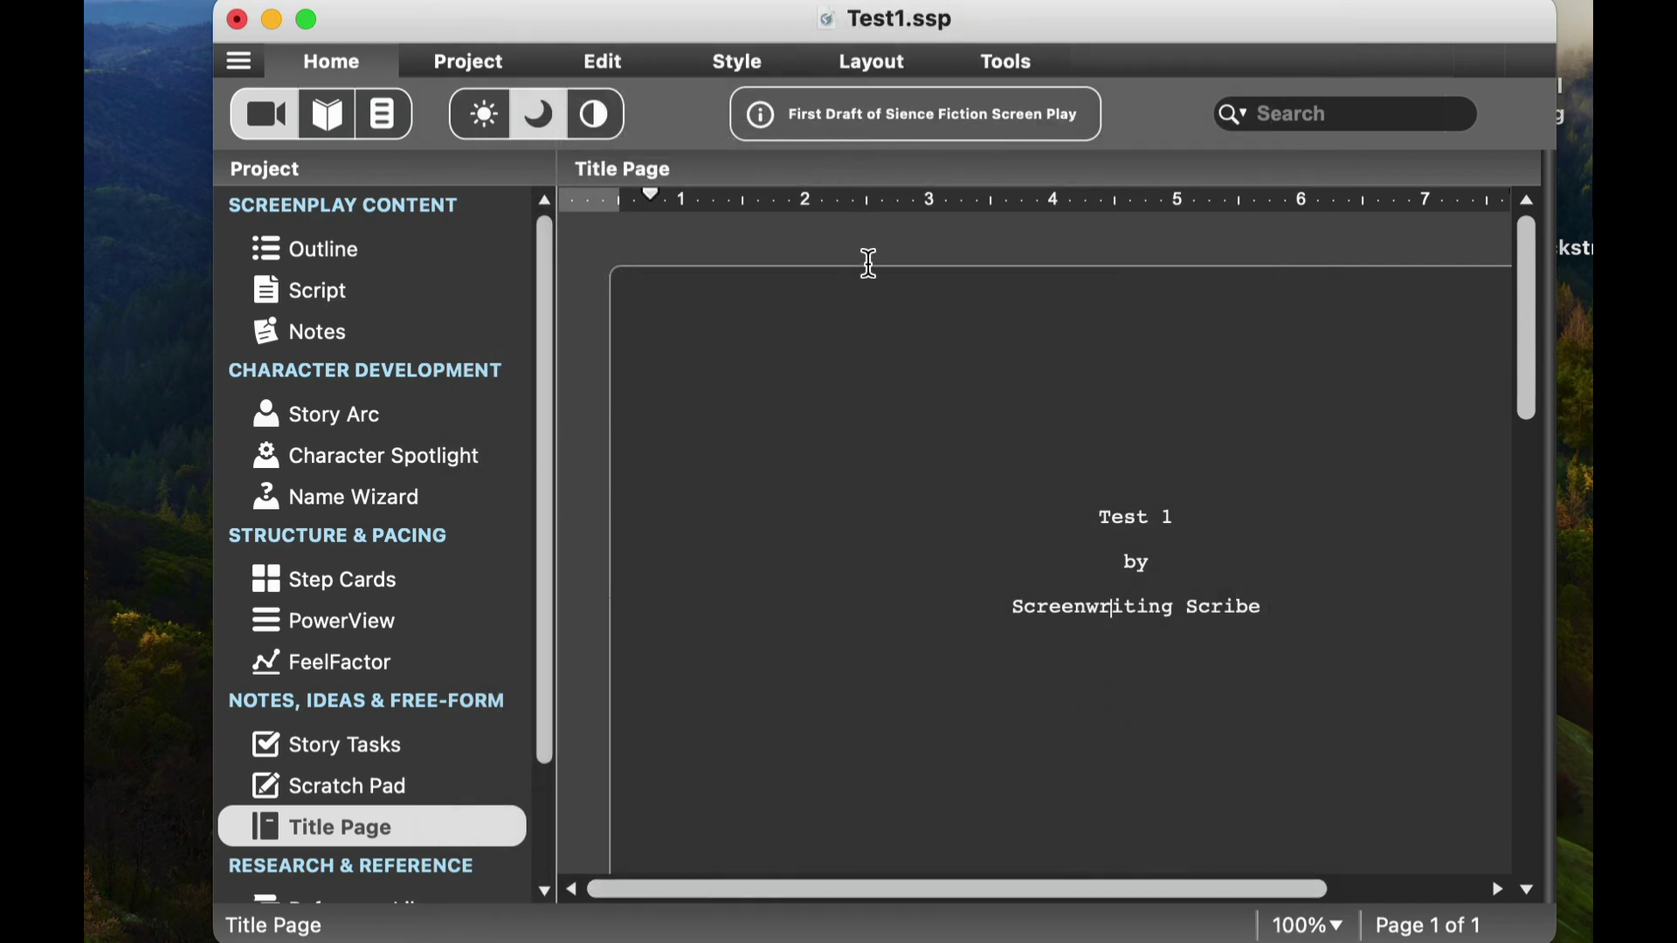
# Correct 'Sience' to 'Science' in the project title
pyautogui.doubleClick(927, 112)
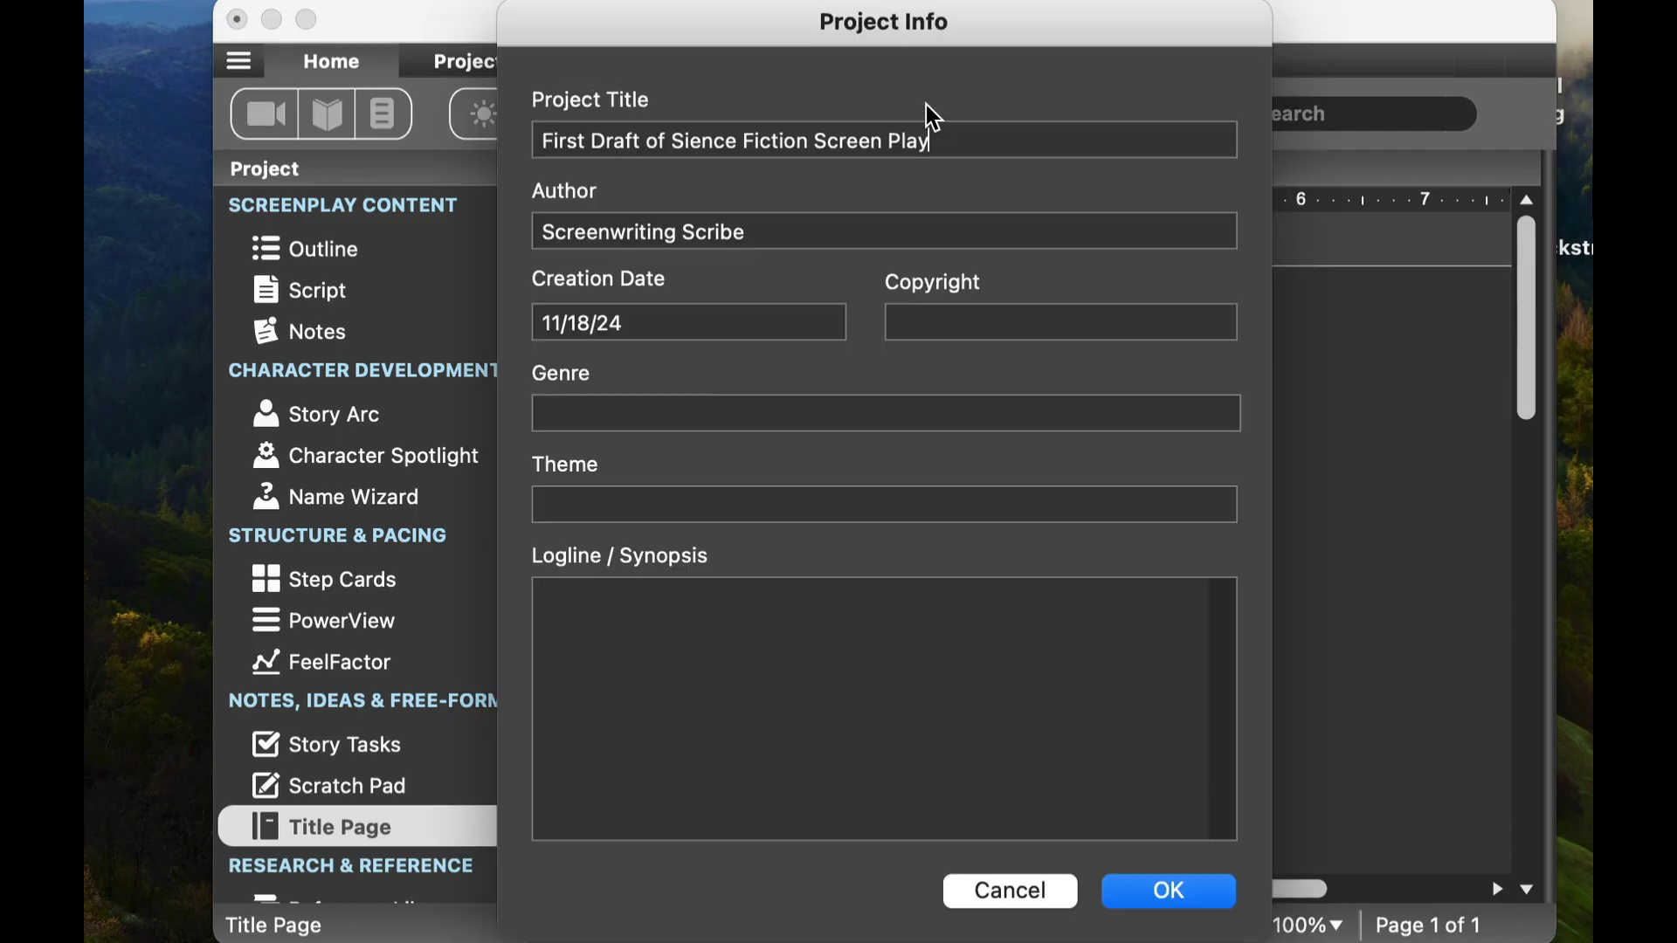
pyautogui.click(685, 138)
pyautogui.write('c')
pyautogui.click(1201, 890)
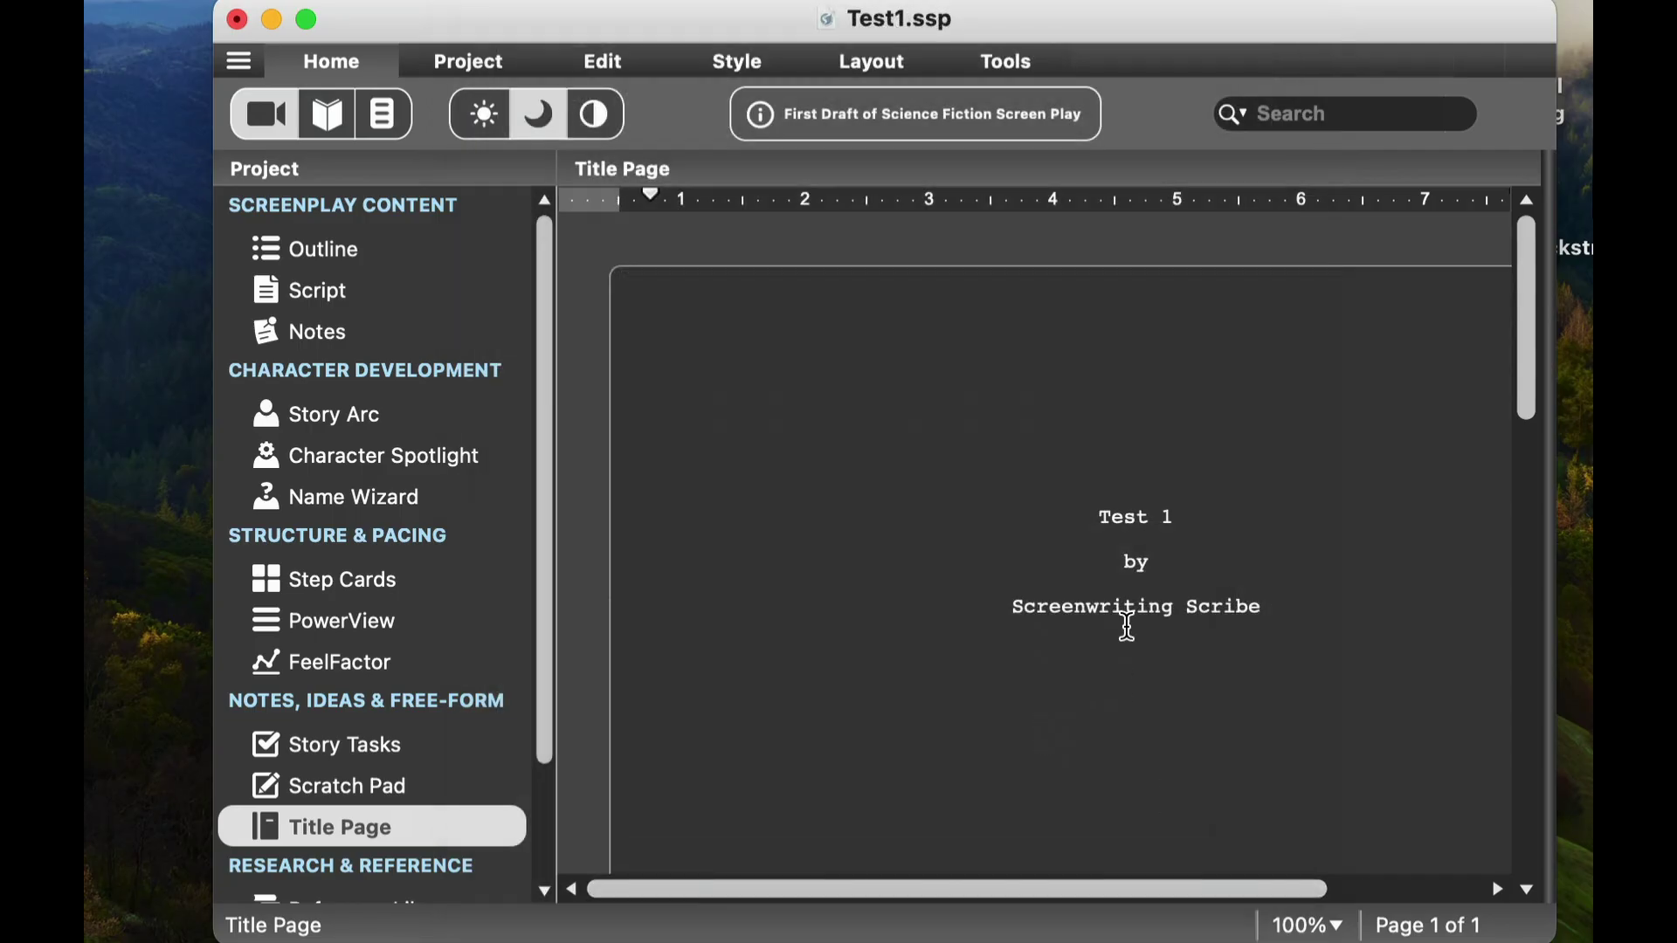
# Return to the script page, browse the Export Wizard's Script formats, and close it without exporting
pyautogui.click(325, 299)
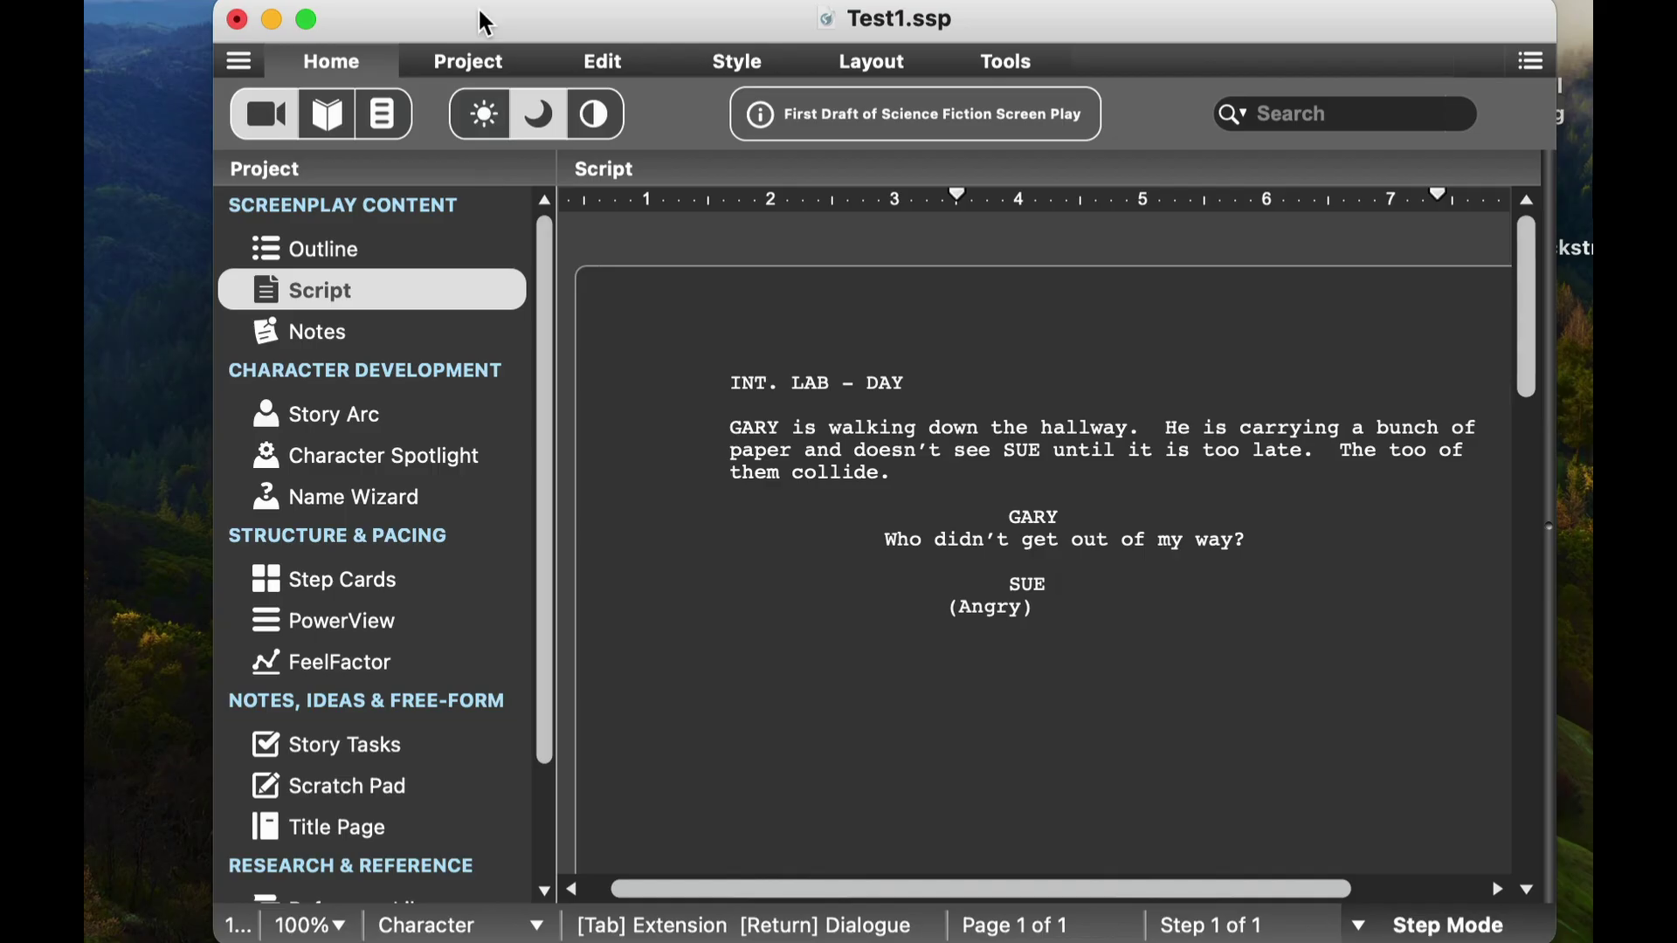
pyautogui.click(142, 0)
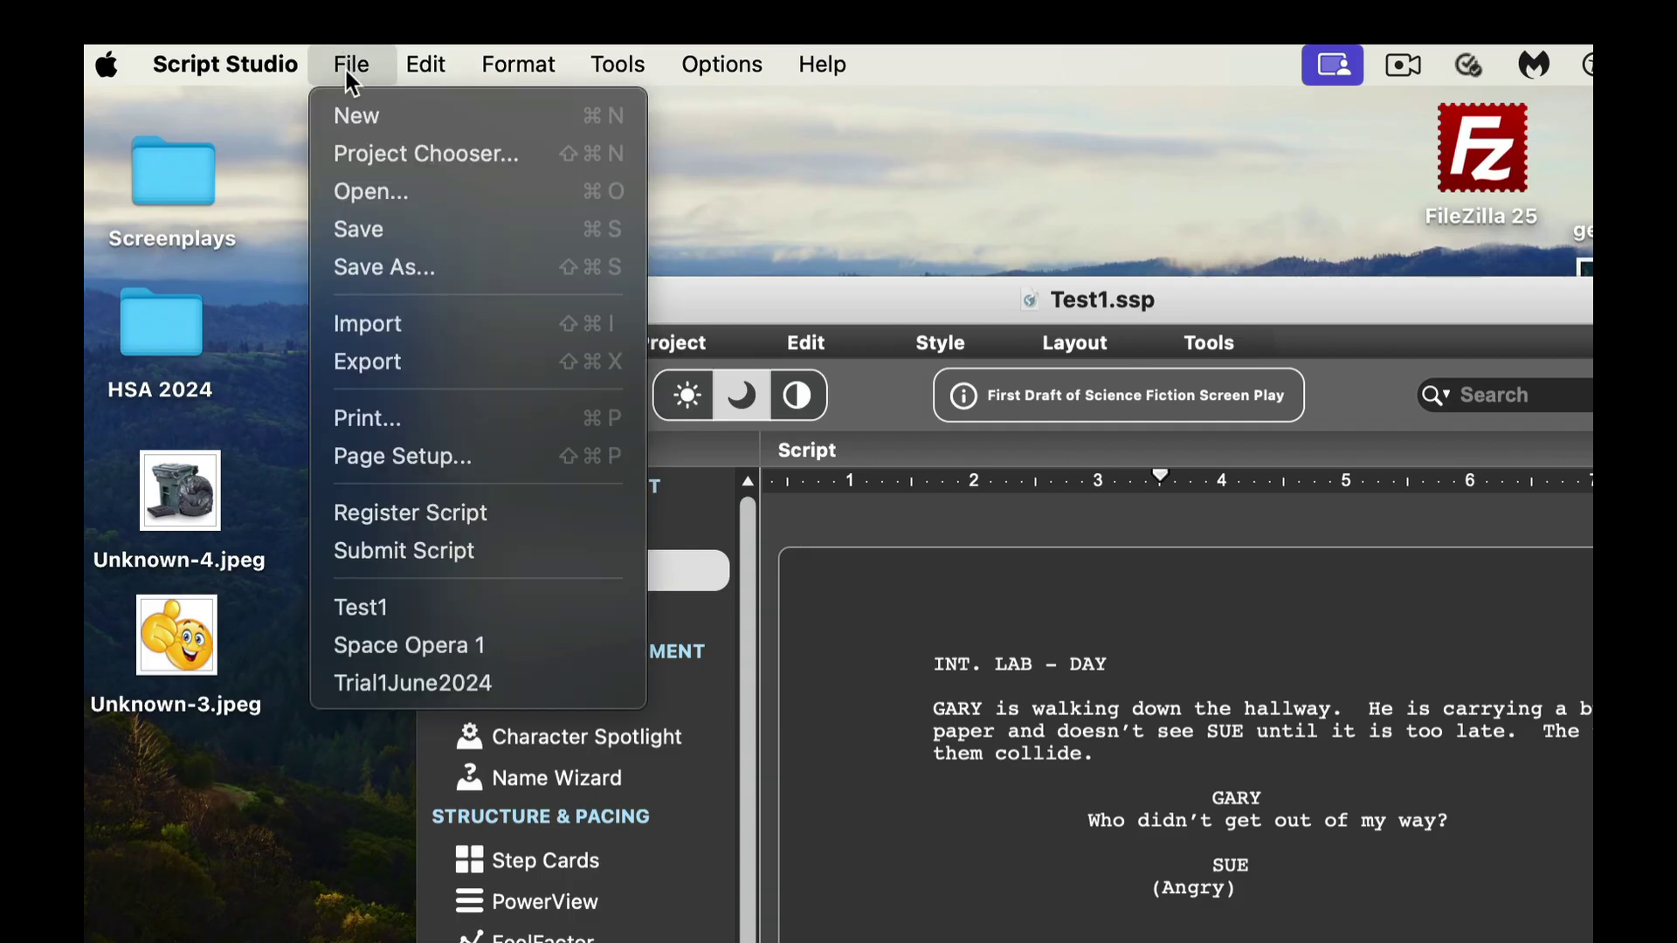
pyautogui.click(400, 363)
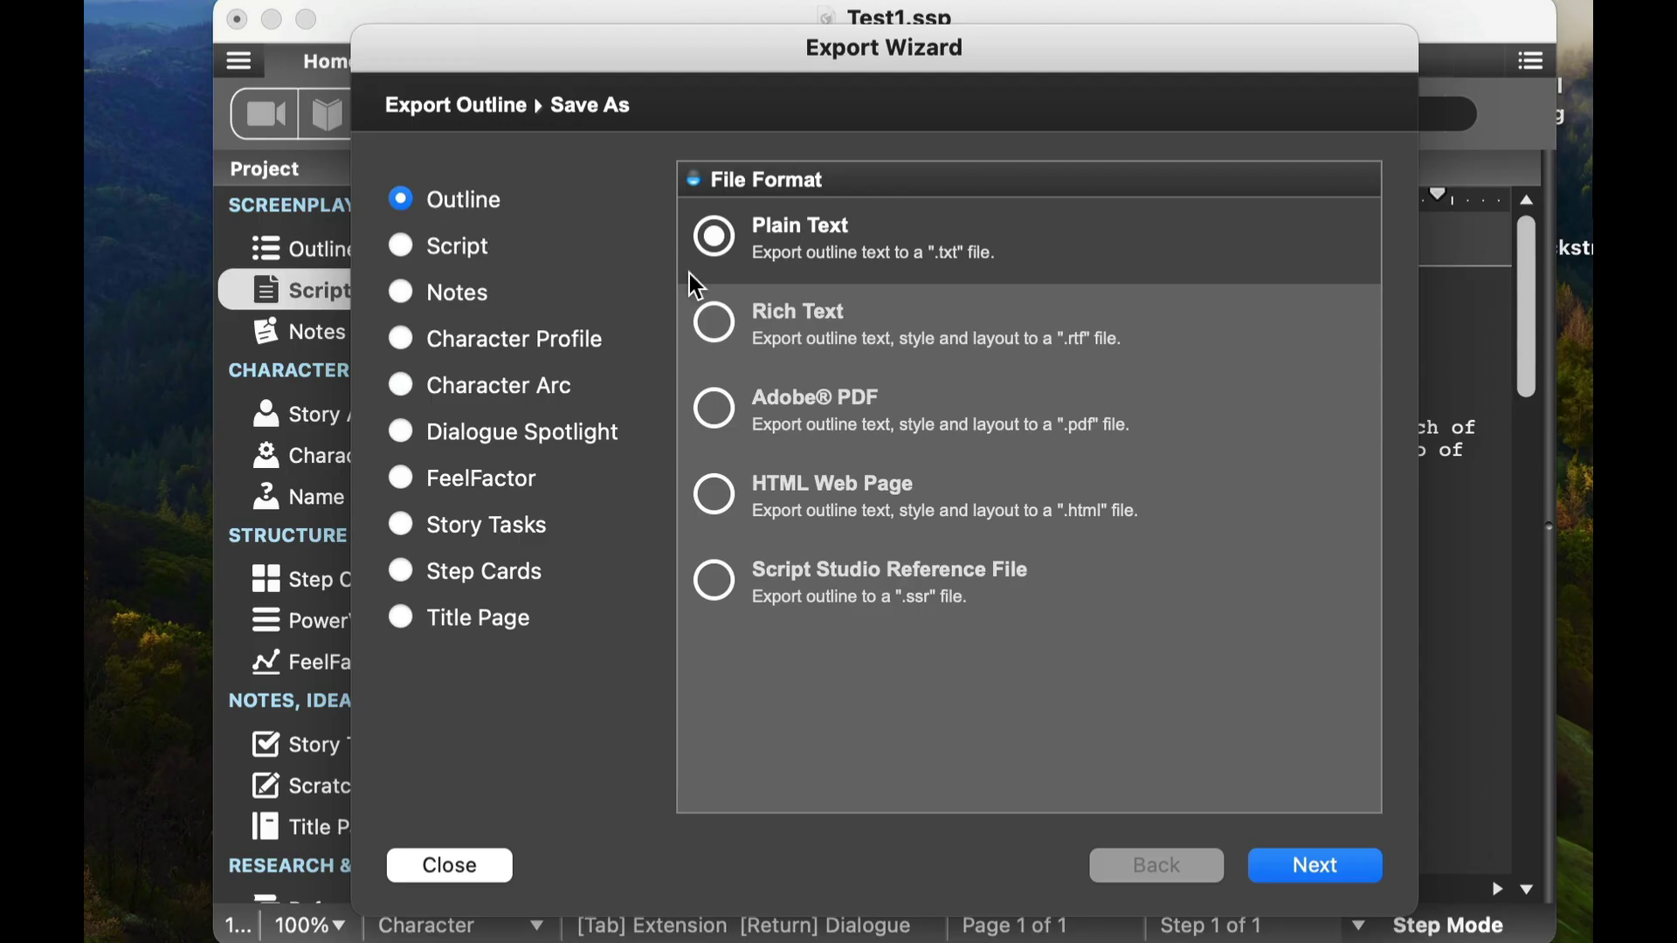
pyautogui.click(403, 247)
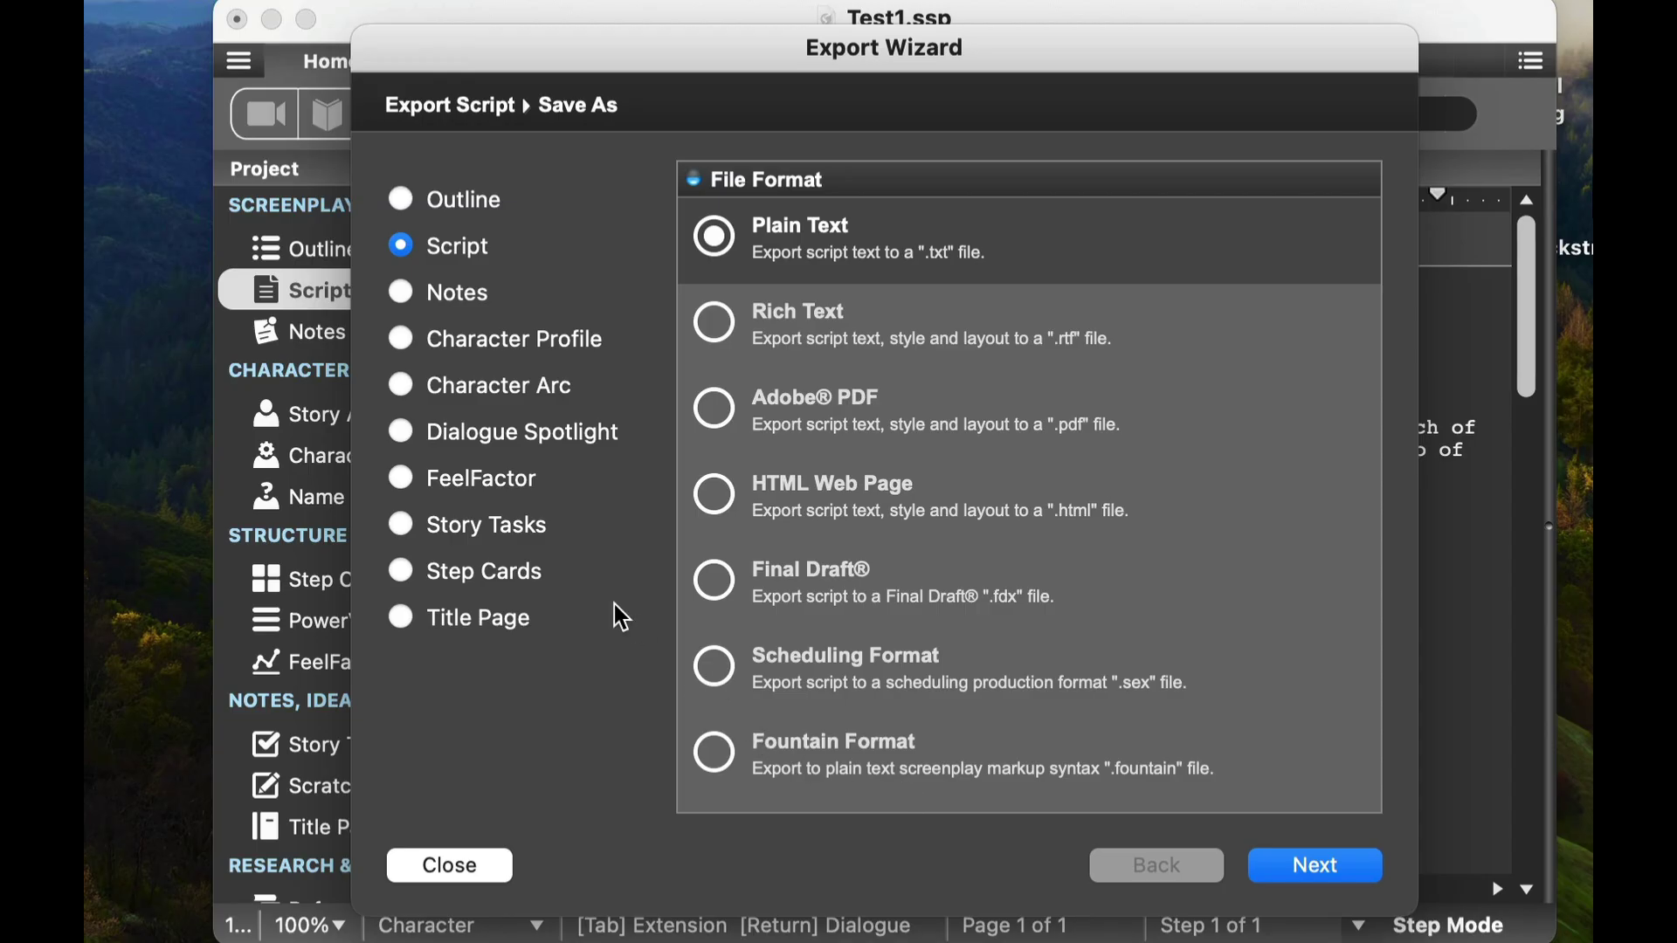
pyautogui.click(484, 865)
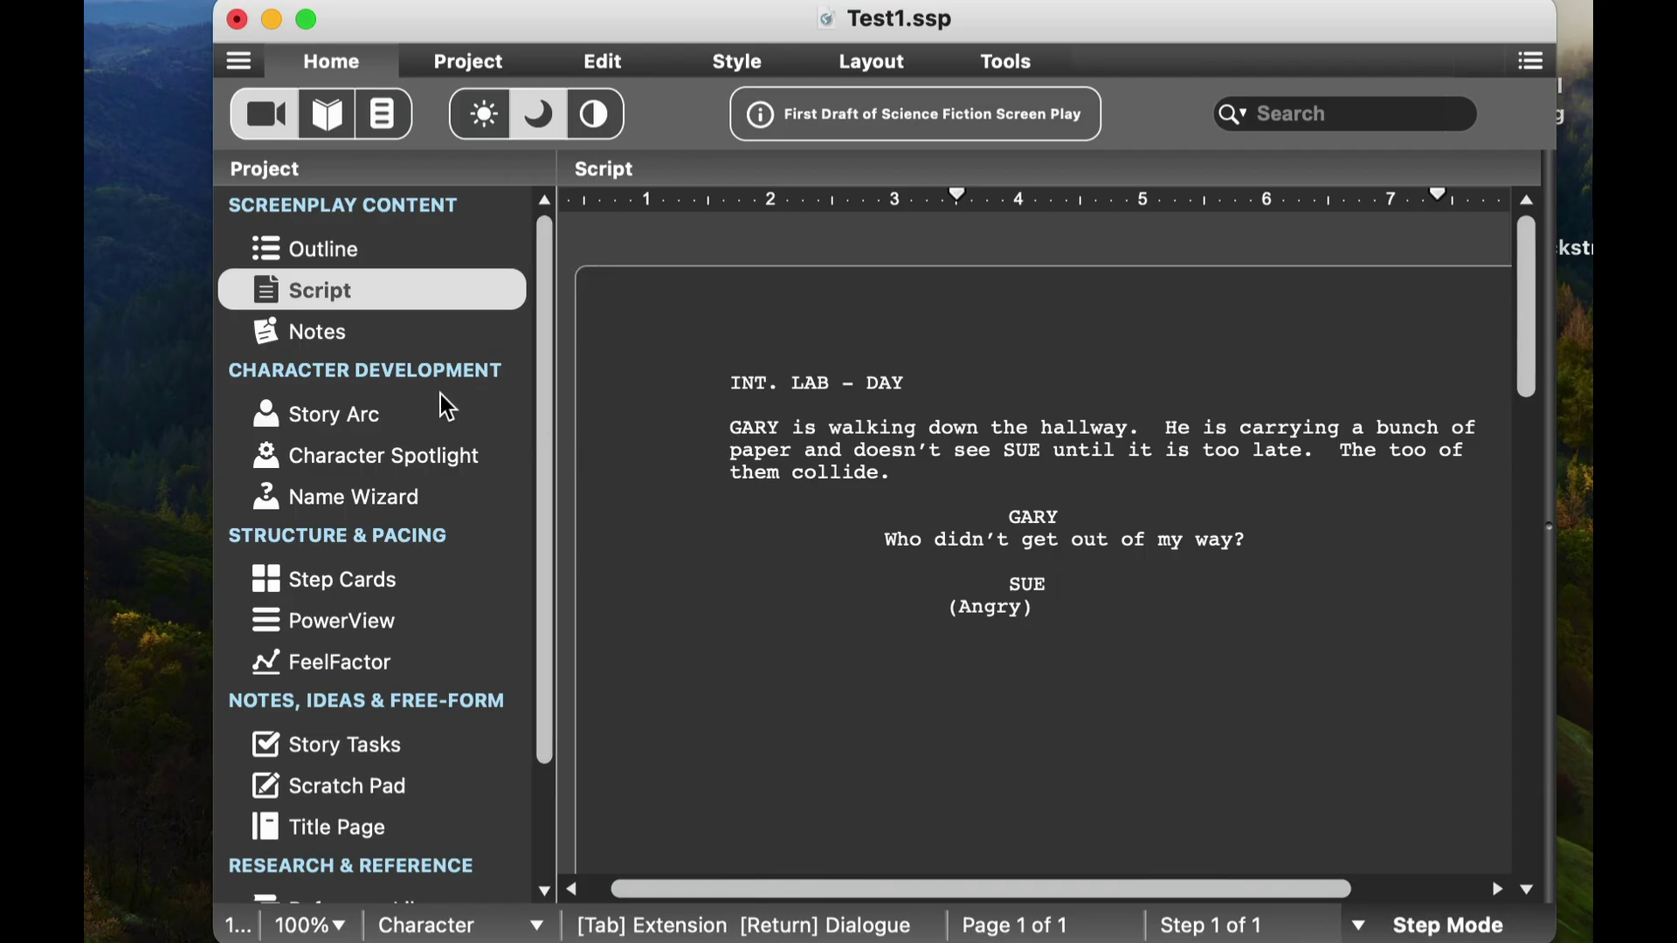
# Switch to the project's Notes page
pyautogui.click(324, 333)
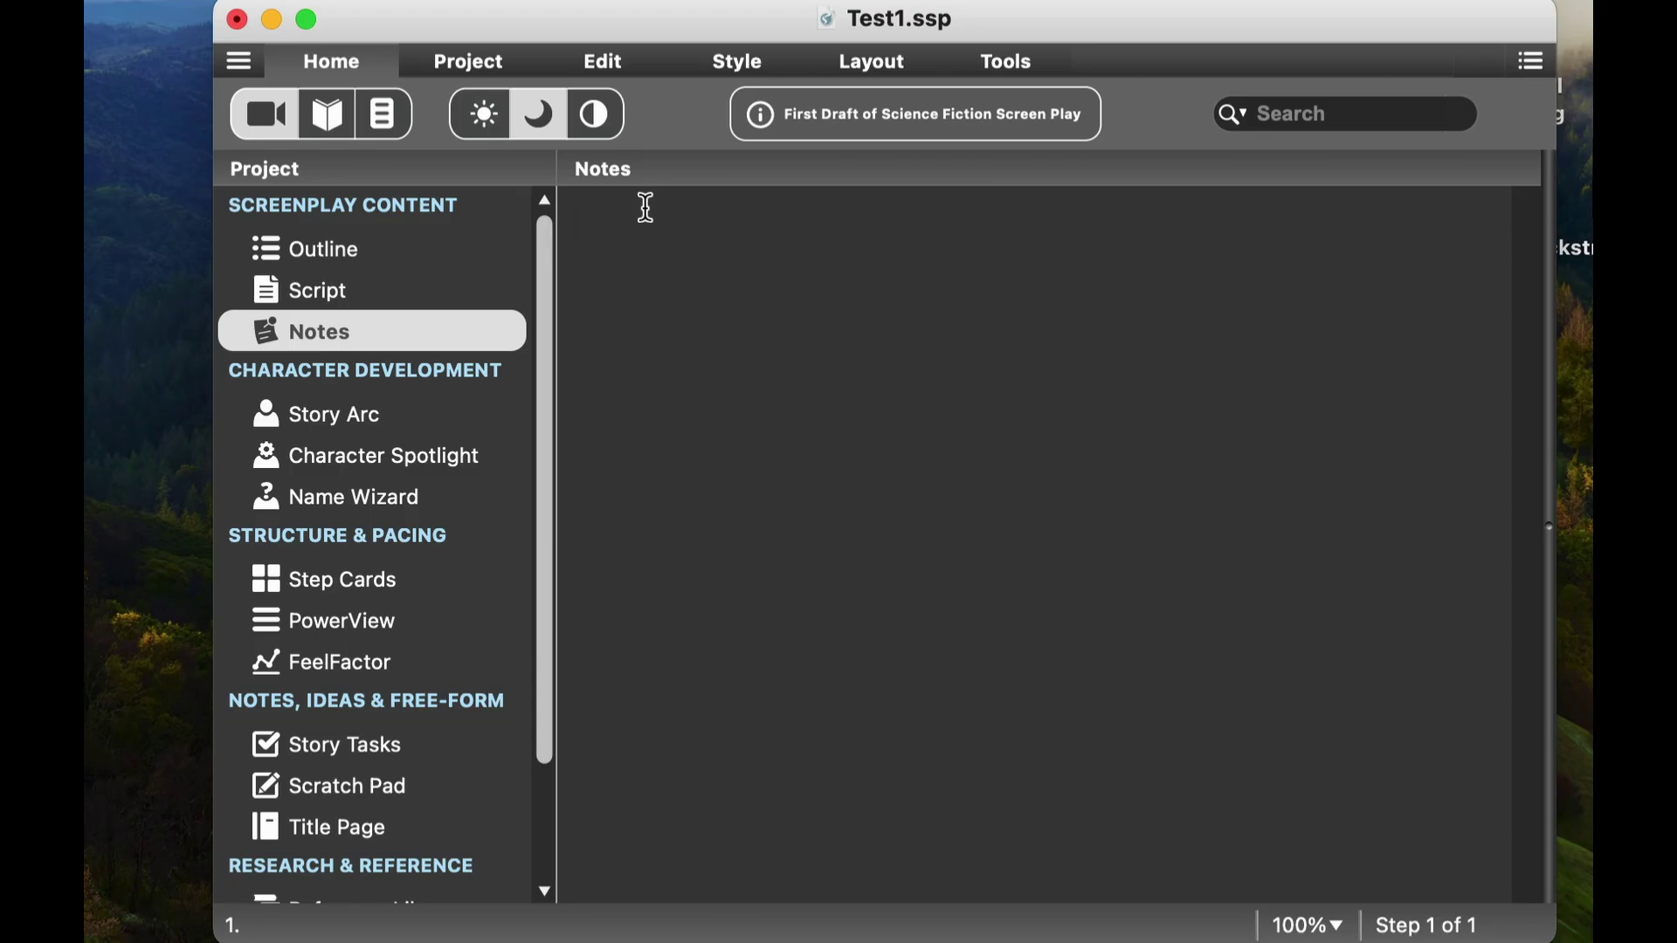
# Open the Story Arc page under Character Development
pyautogui.click(365, 429)
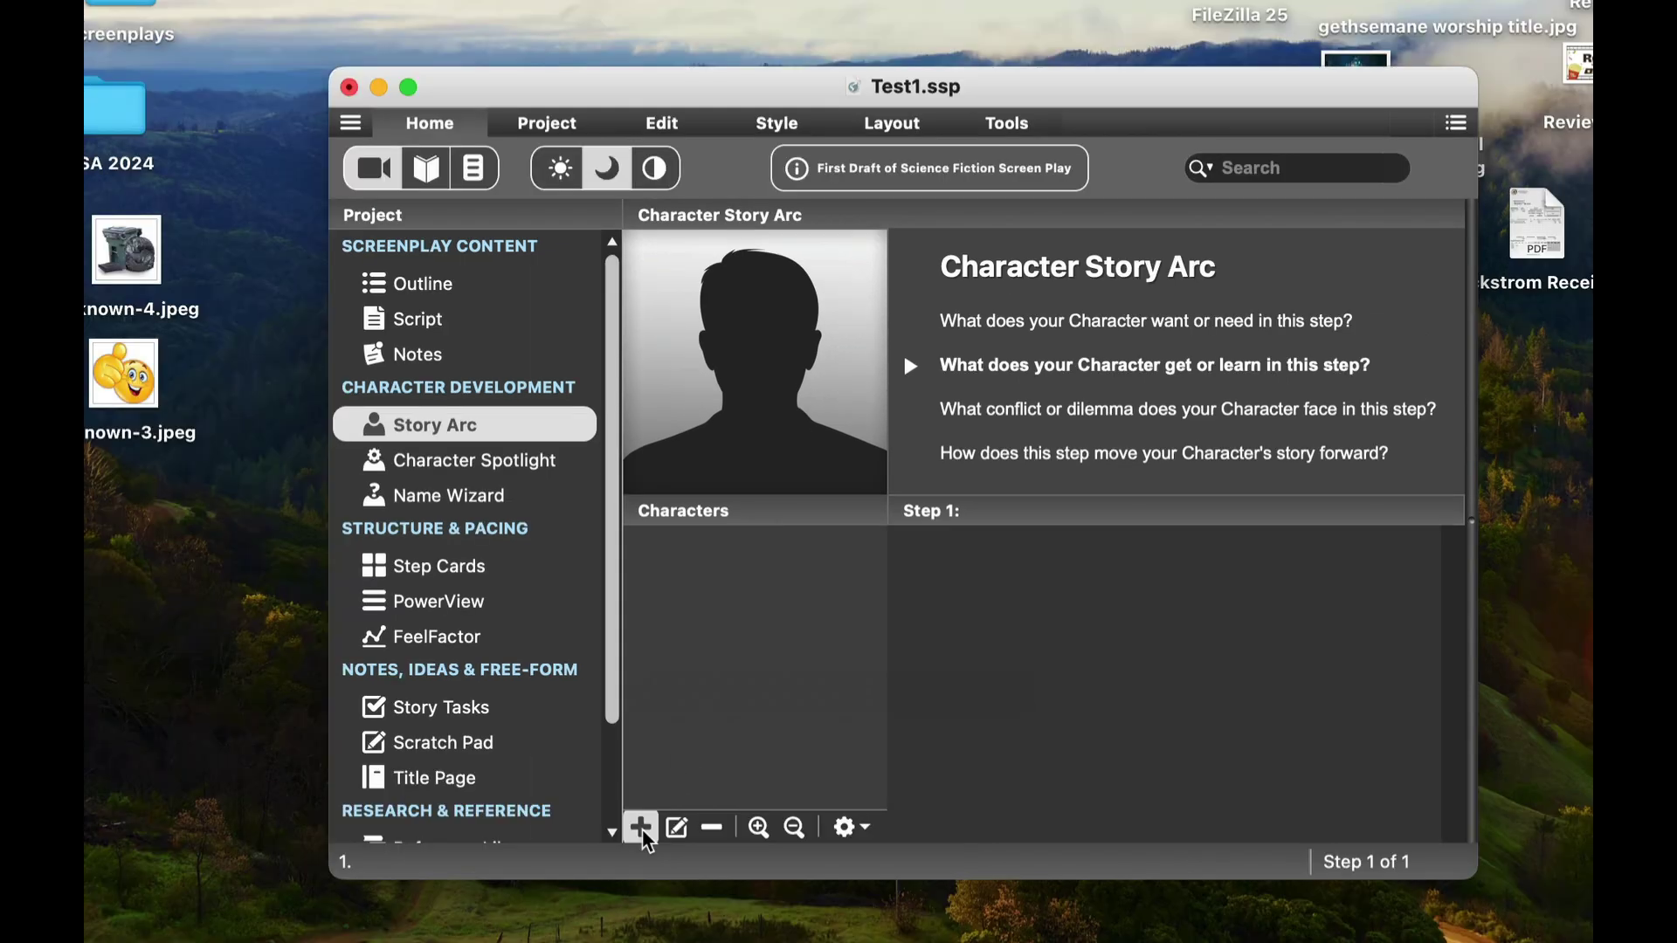
# Add a new character with the script name Gary
pyautogui.click(644, 838)
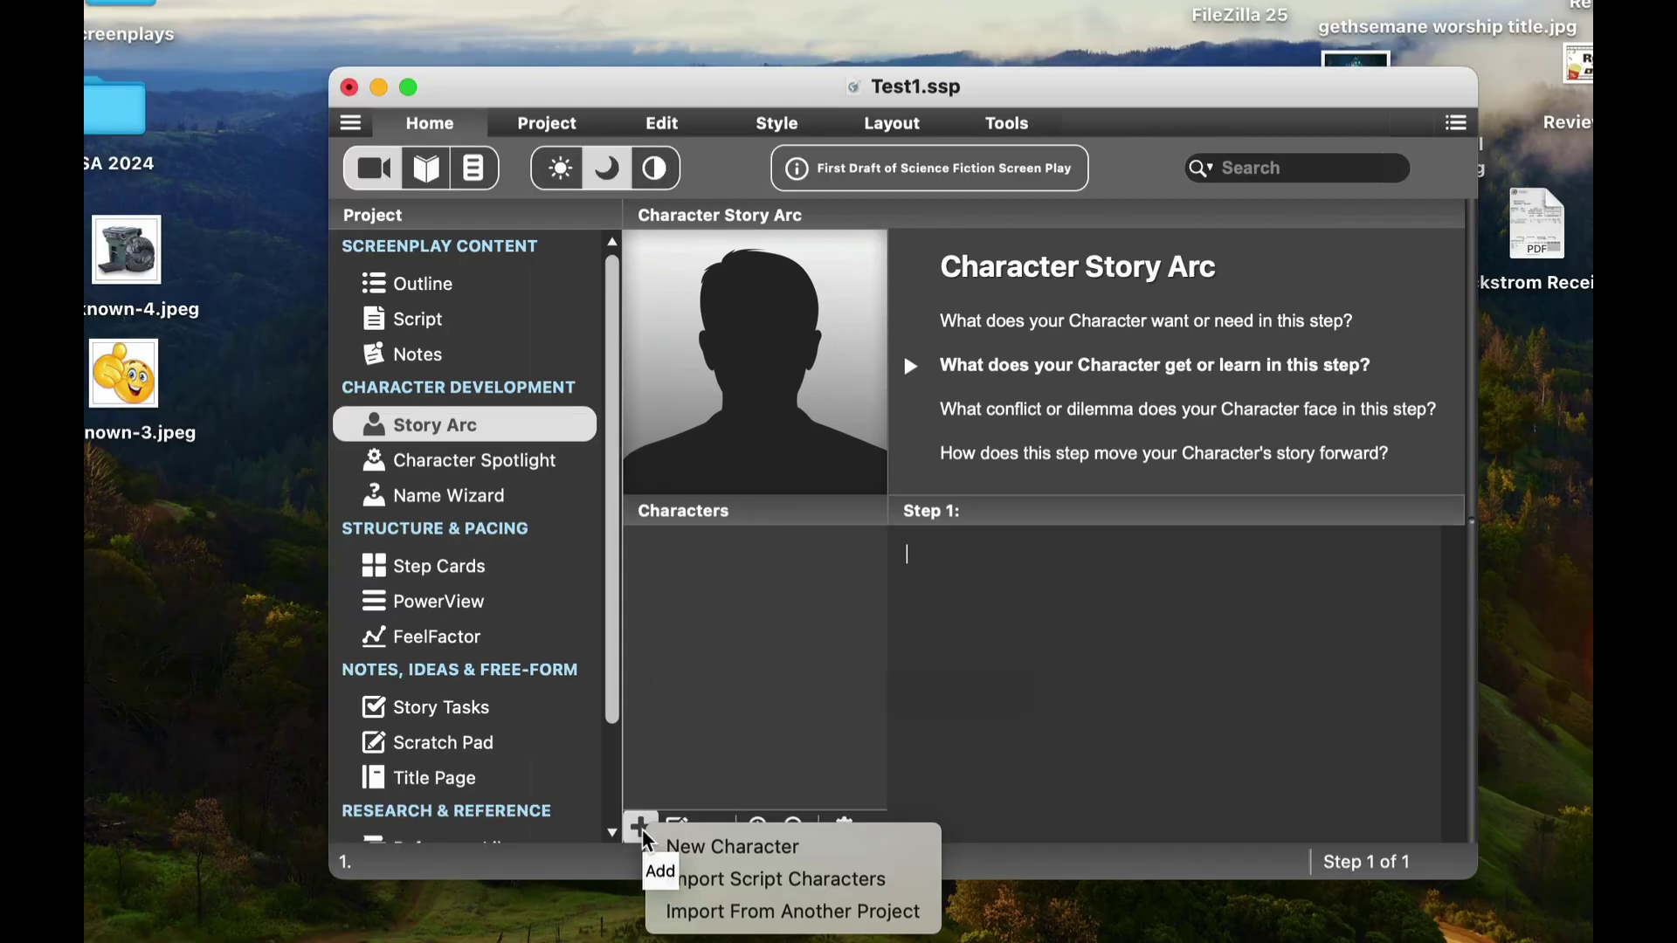
pyautogui.click(769, 860)
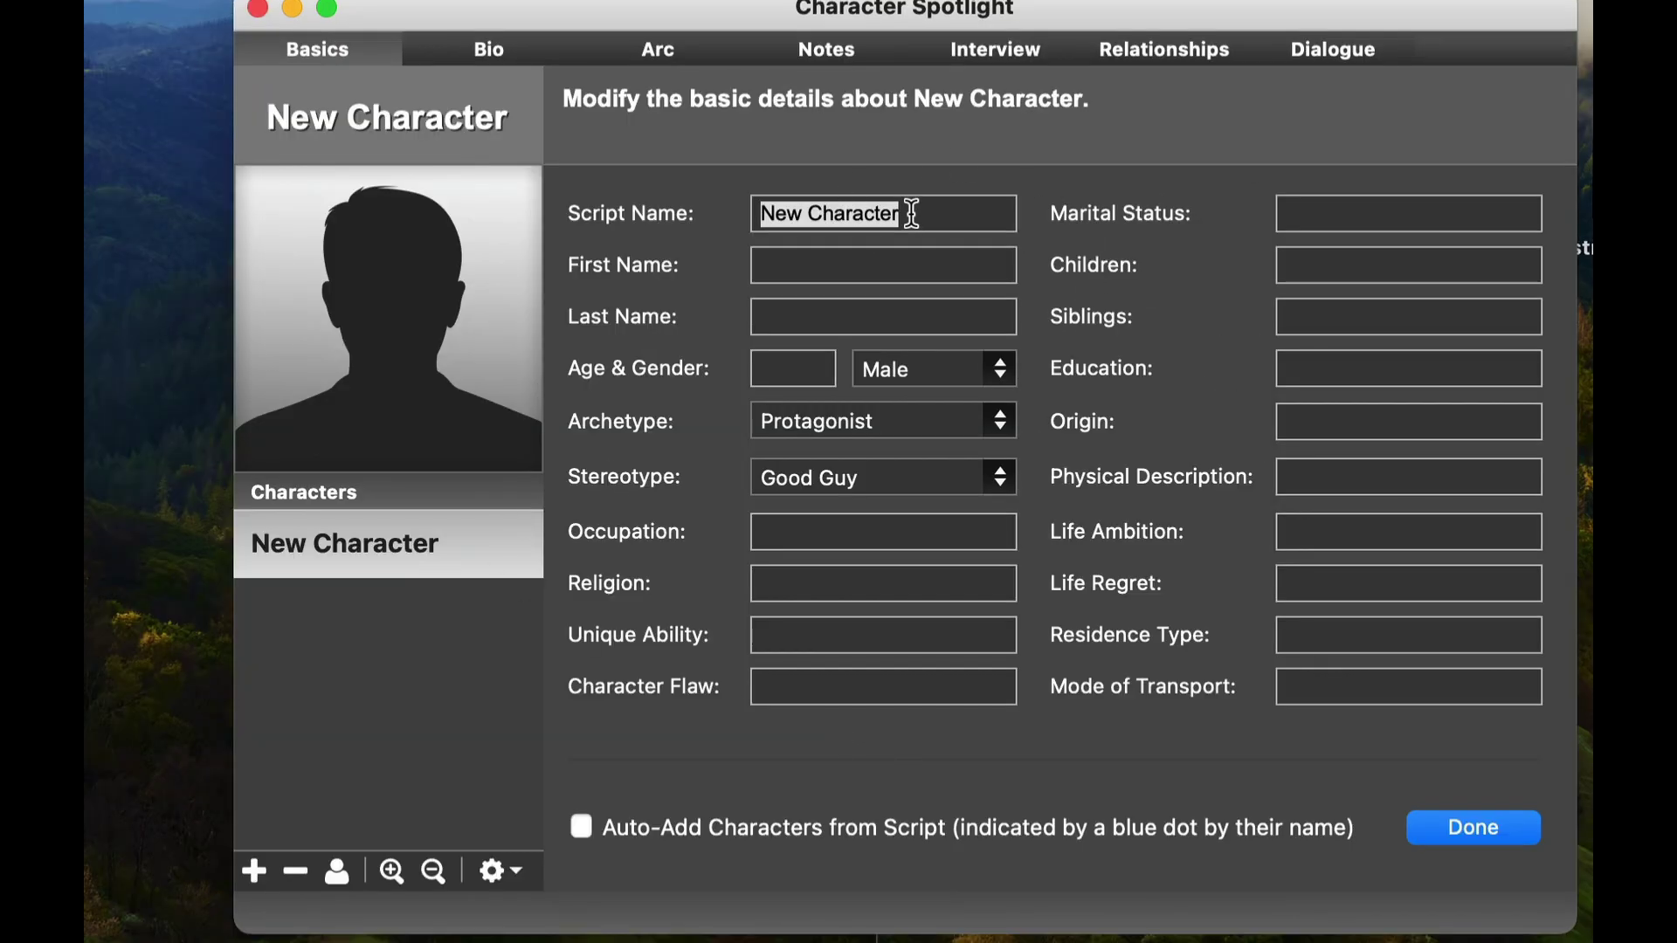
pyautogui.write('Gary')
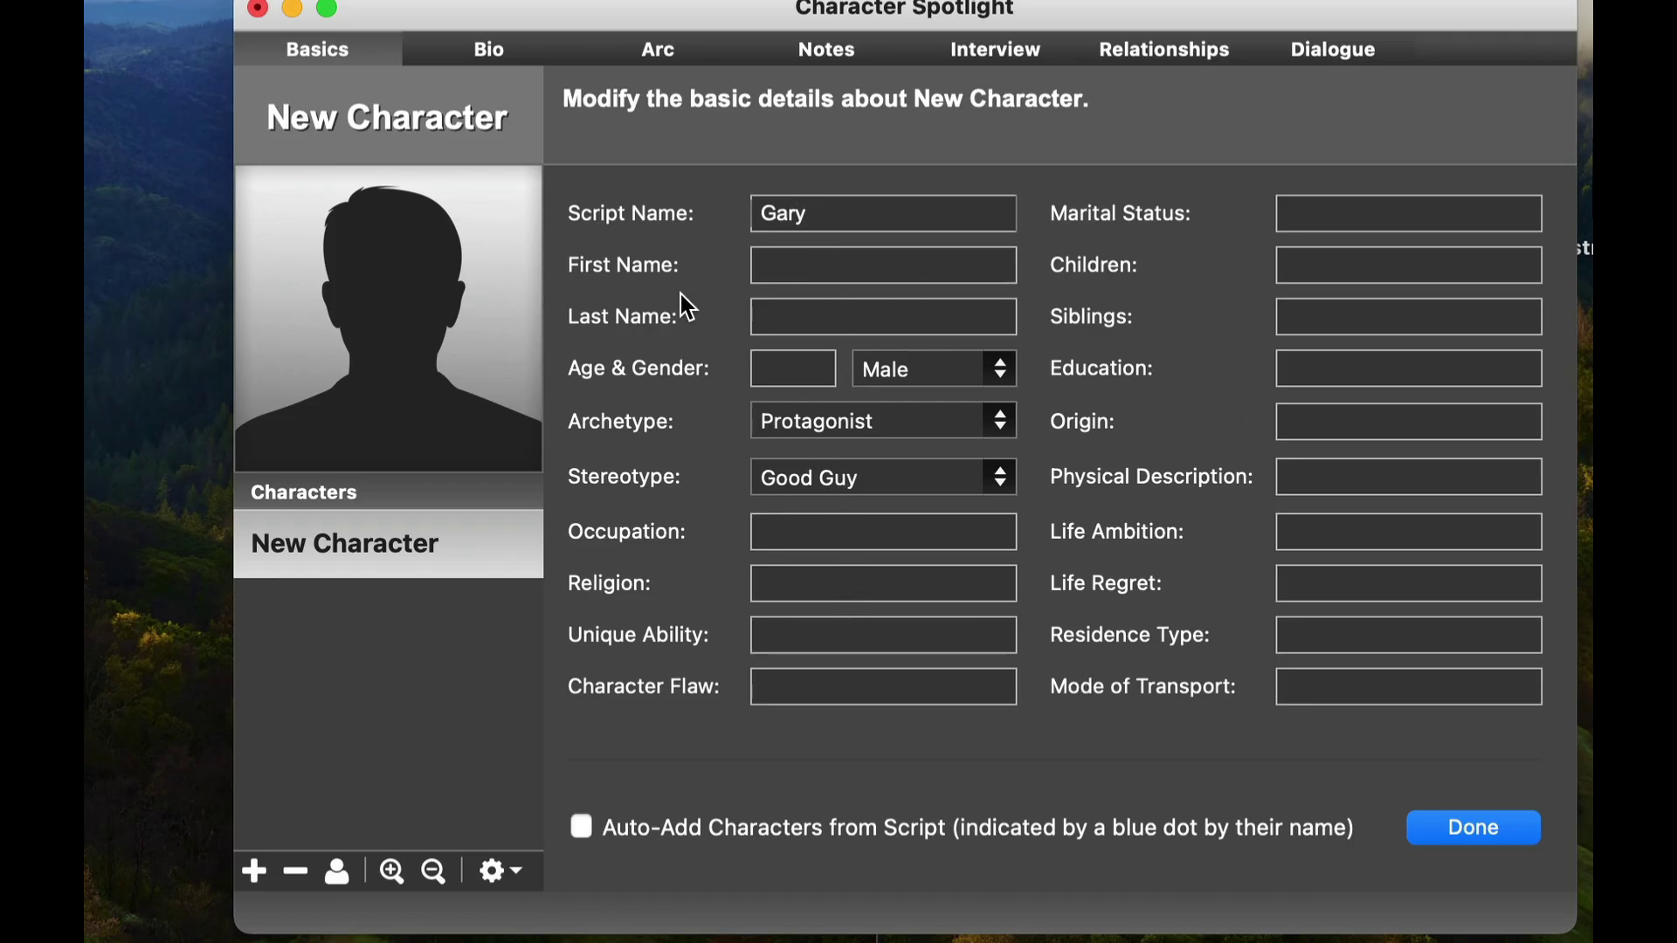
# Look through Gary's Bio, Relationships and Dialogue pages, ending back on Bio
pyautogui.moveTo(398, 316)
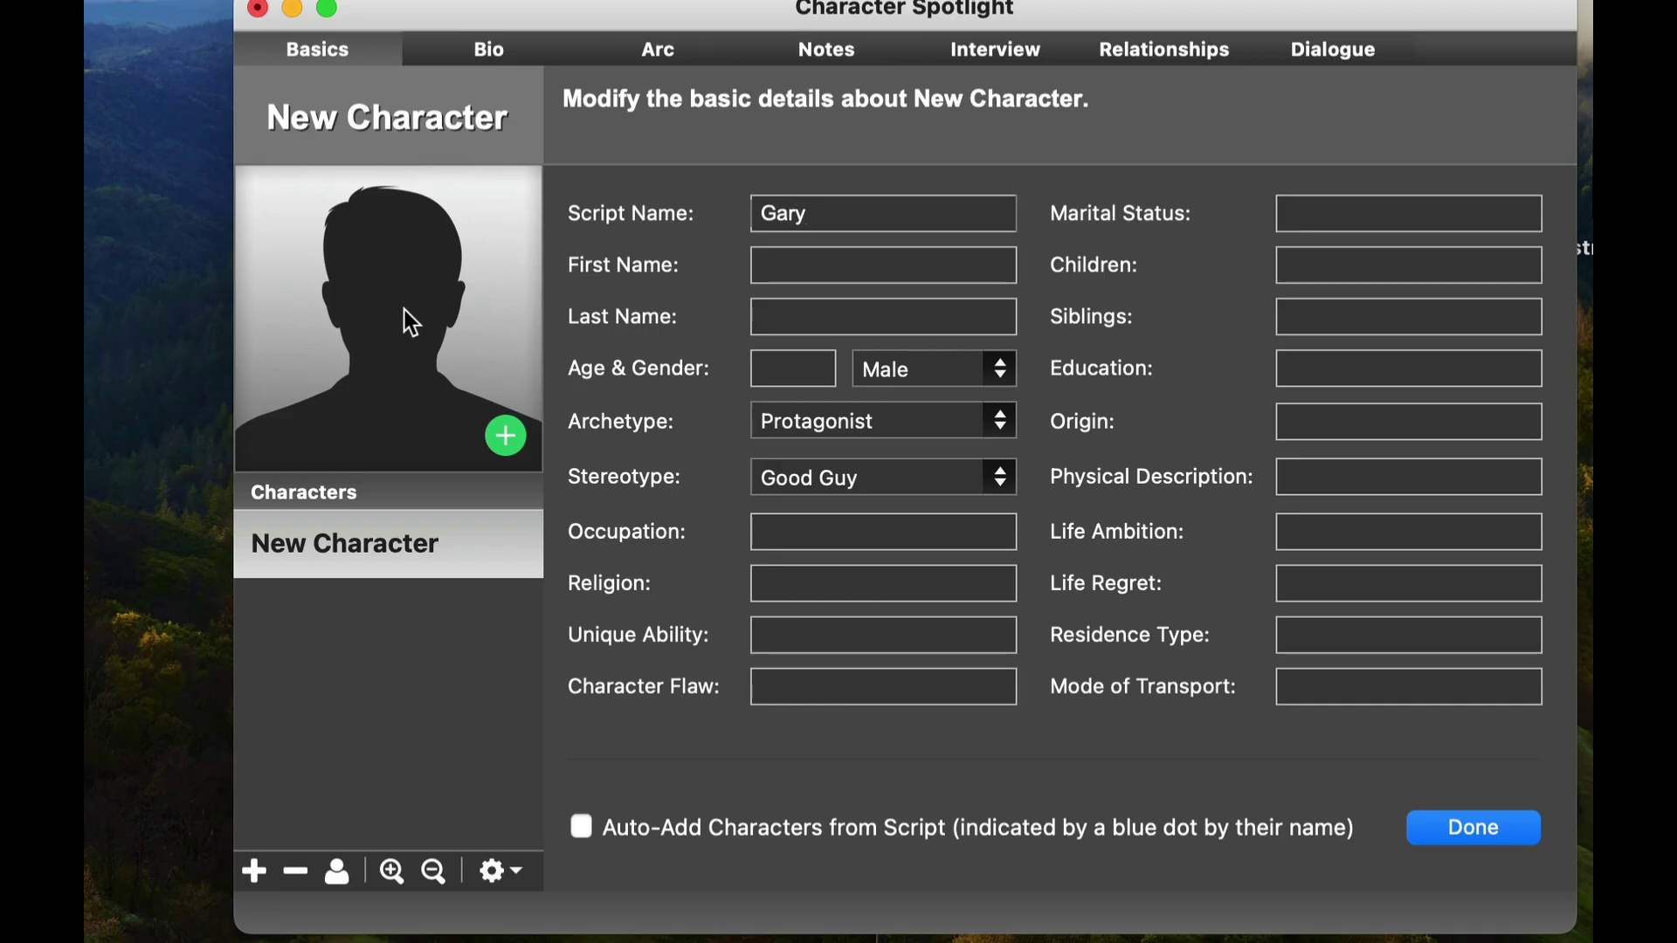
pyautogui.click(495, 50)
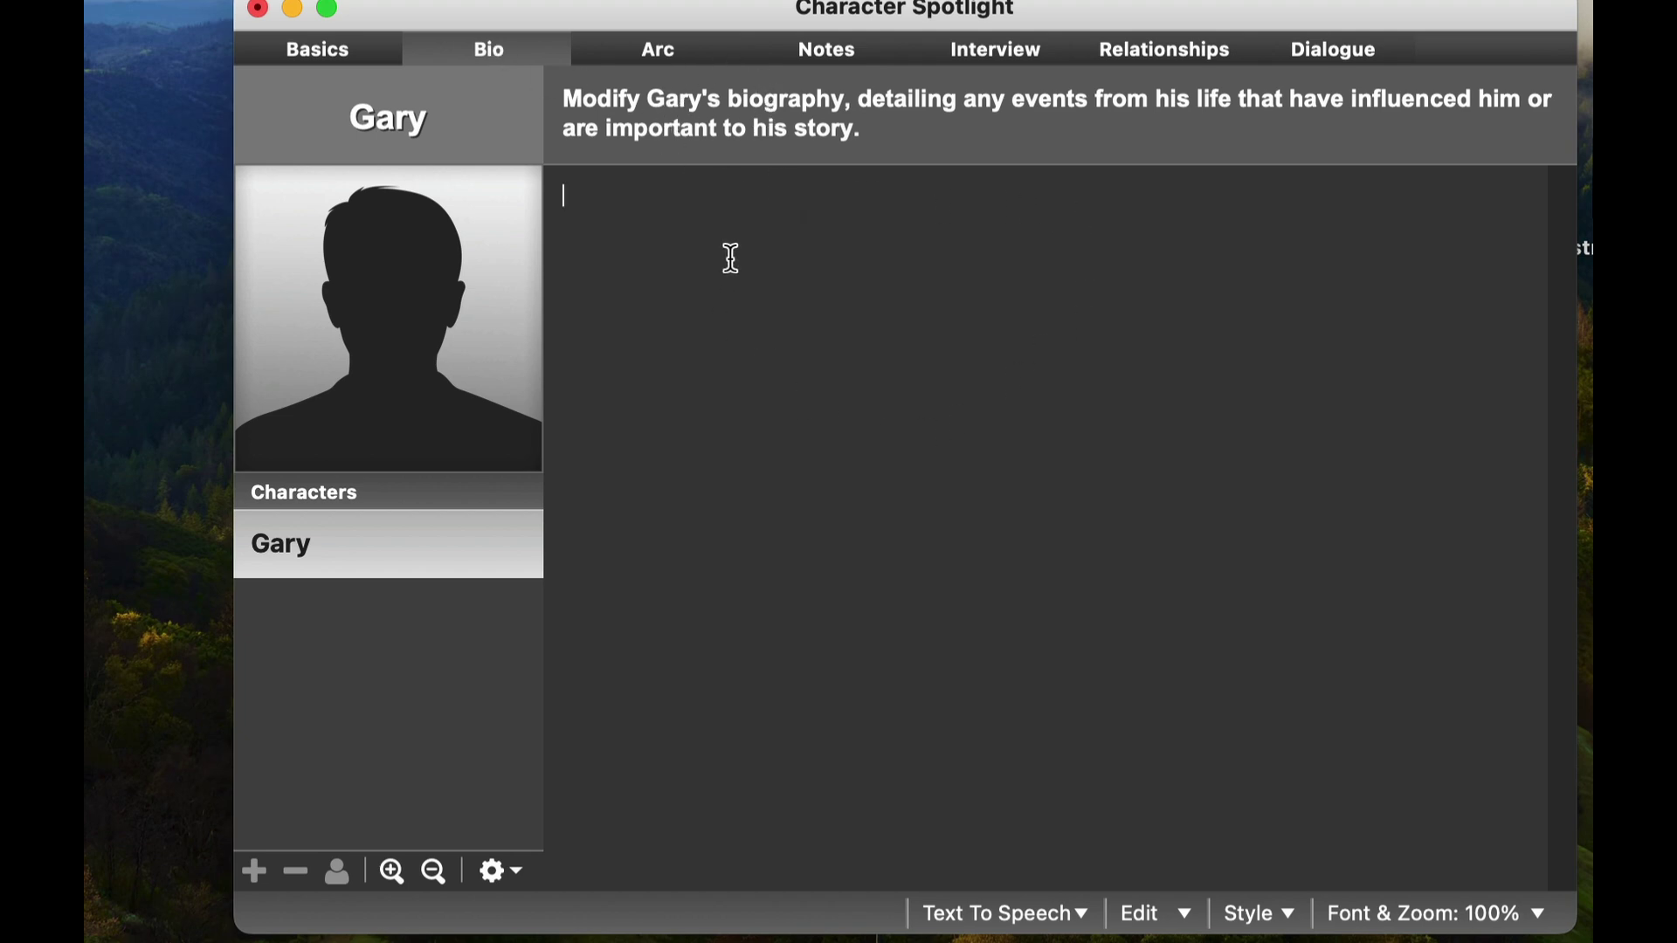
pyautogui.click(1196, 52)
pyautogui.click(1310, 55)
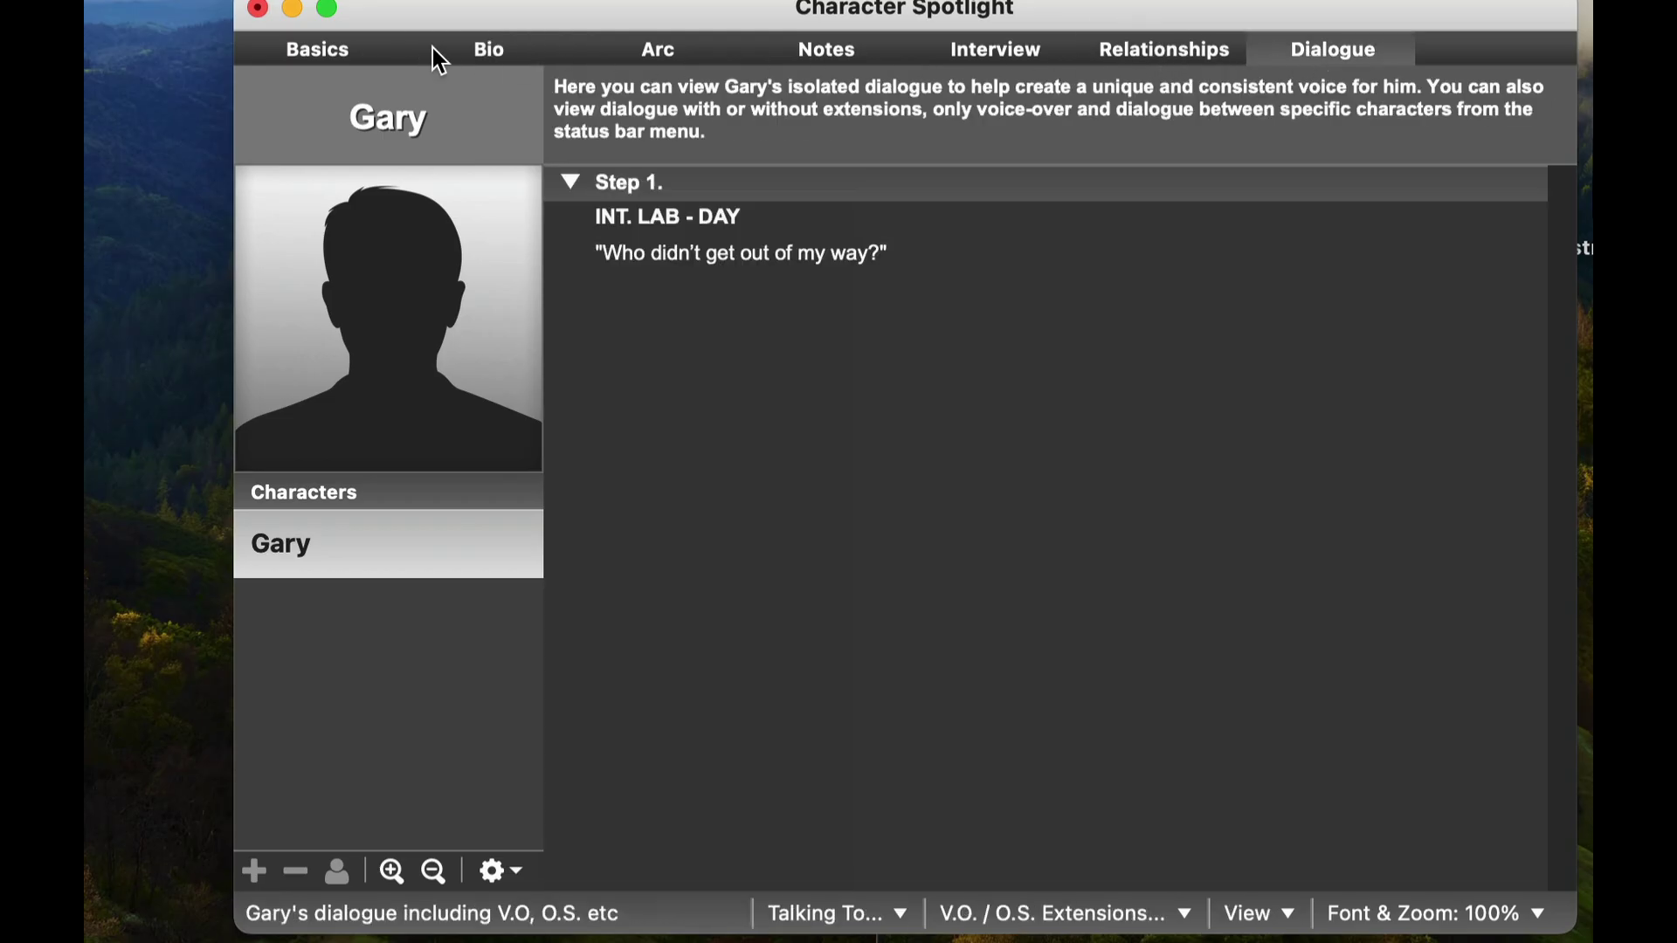
pyautogui.click(482, 54)
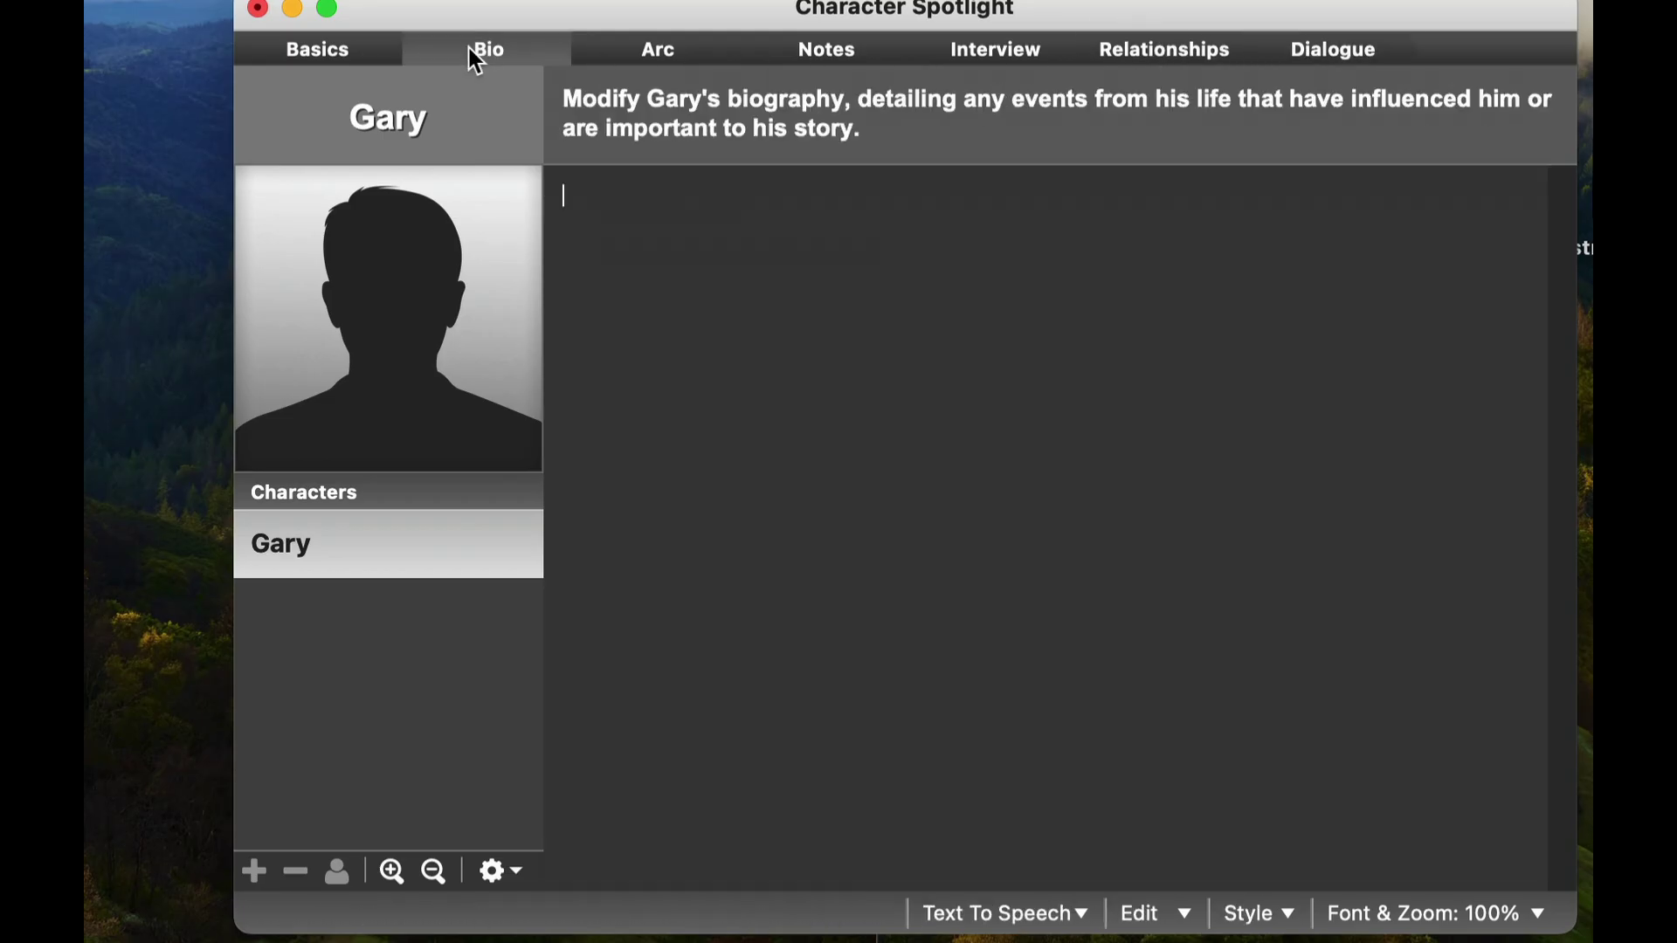
# Close Character Spotlight and navigate through Story Tasks to the empty Scratch Pad
pyautogui.click(257, 9)
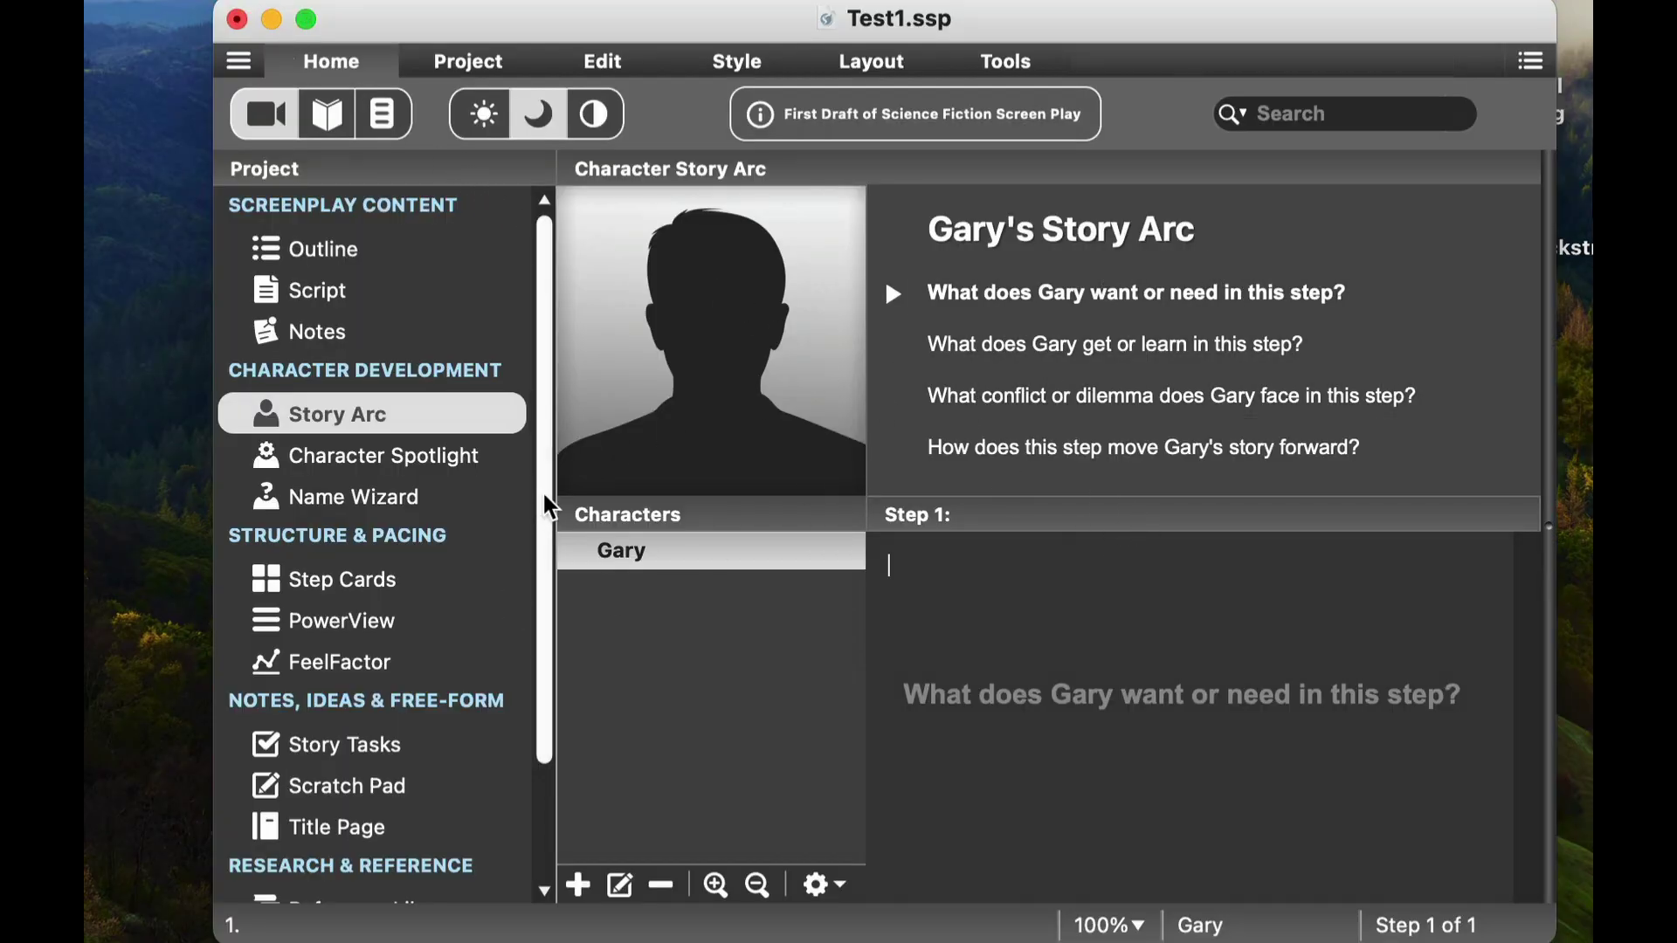
pyautogui.moveTo(542, 502); pyautogui.dragTo(543, 653)
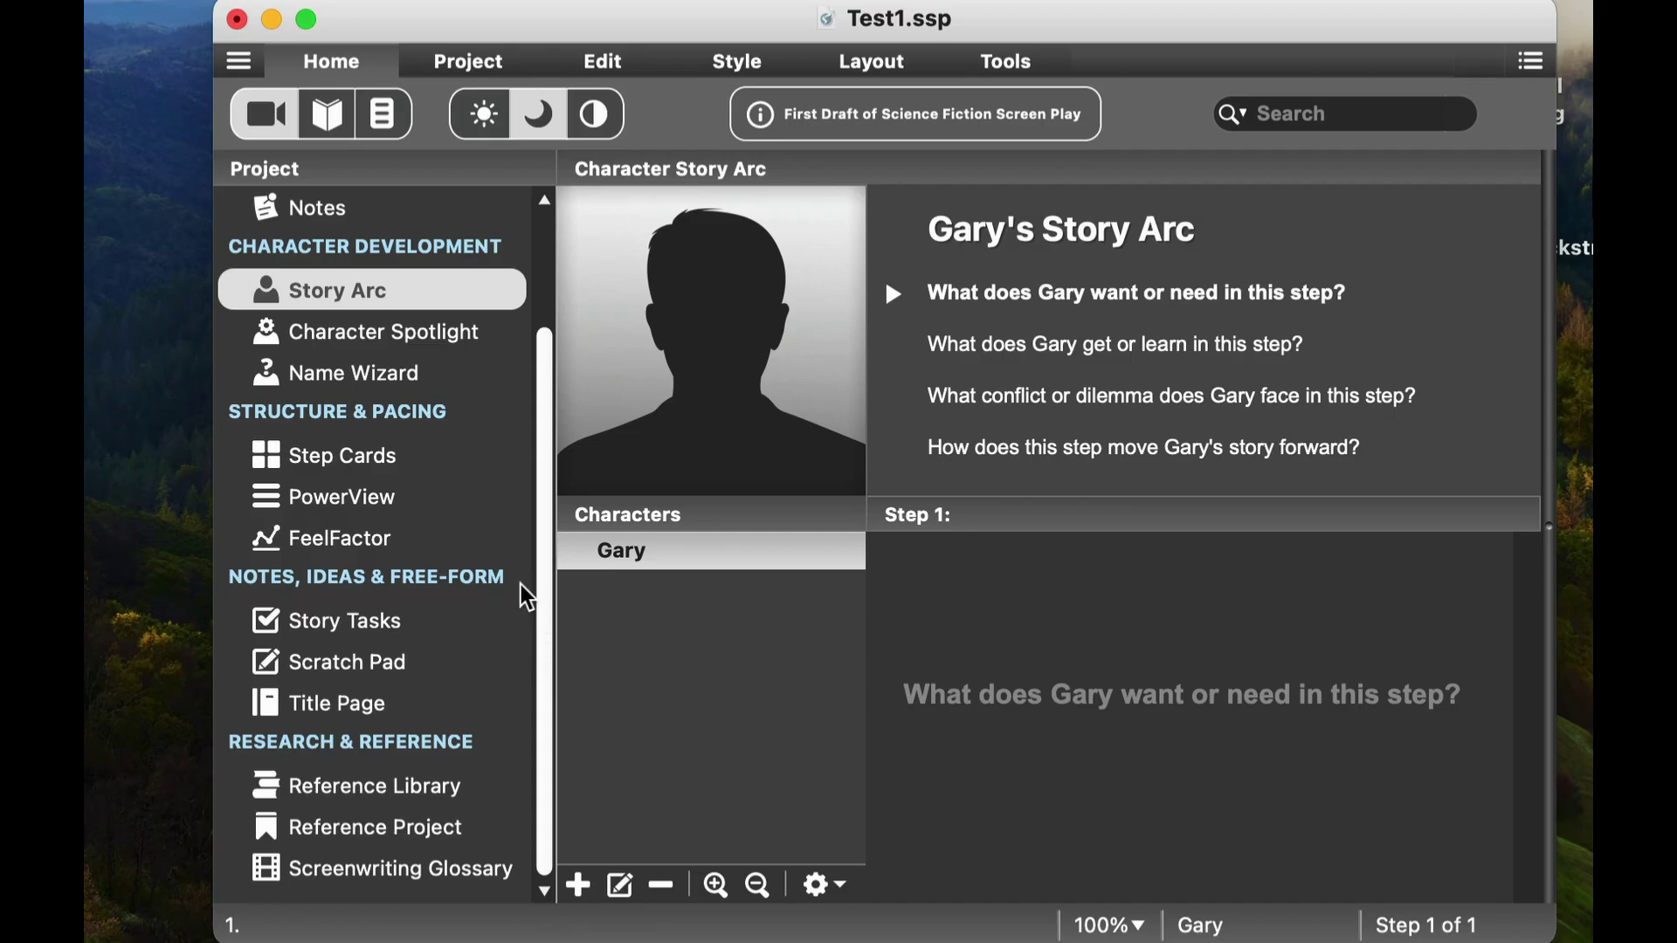
pyautogui.click(348, 636)
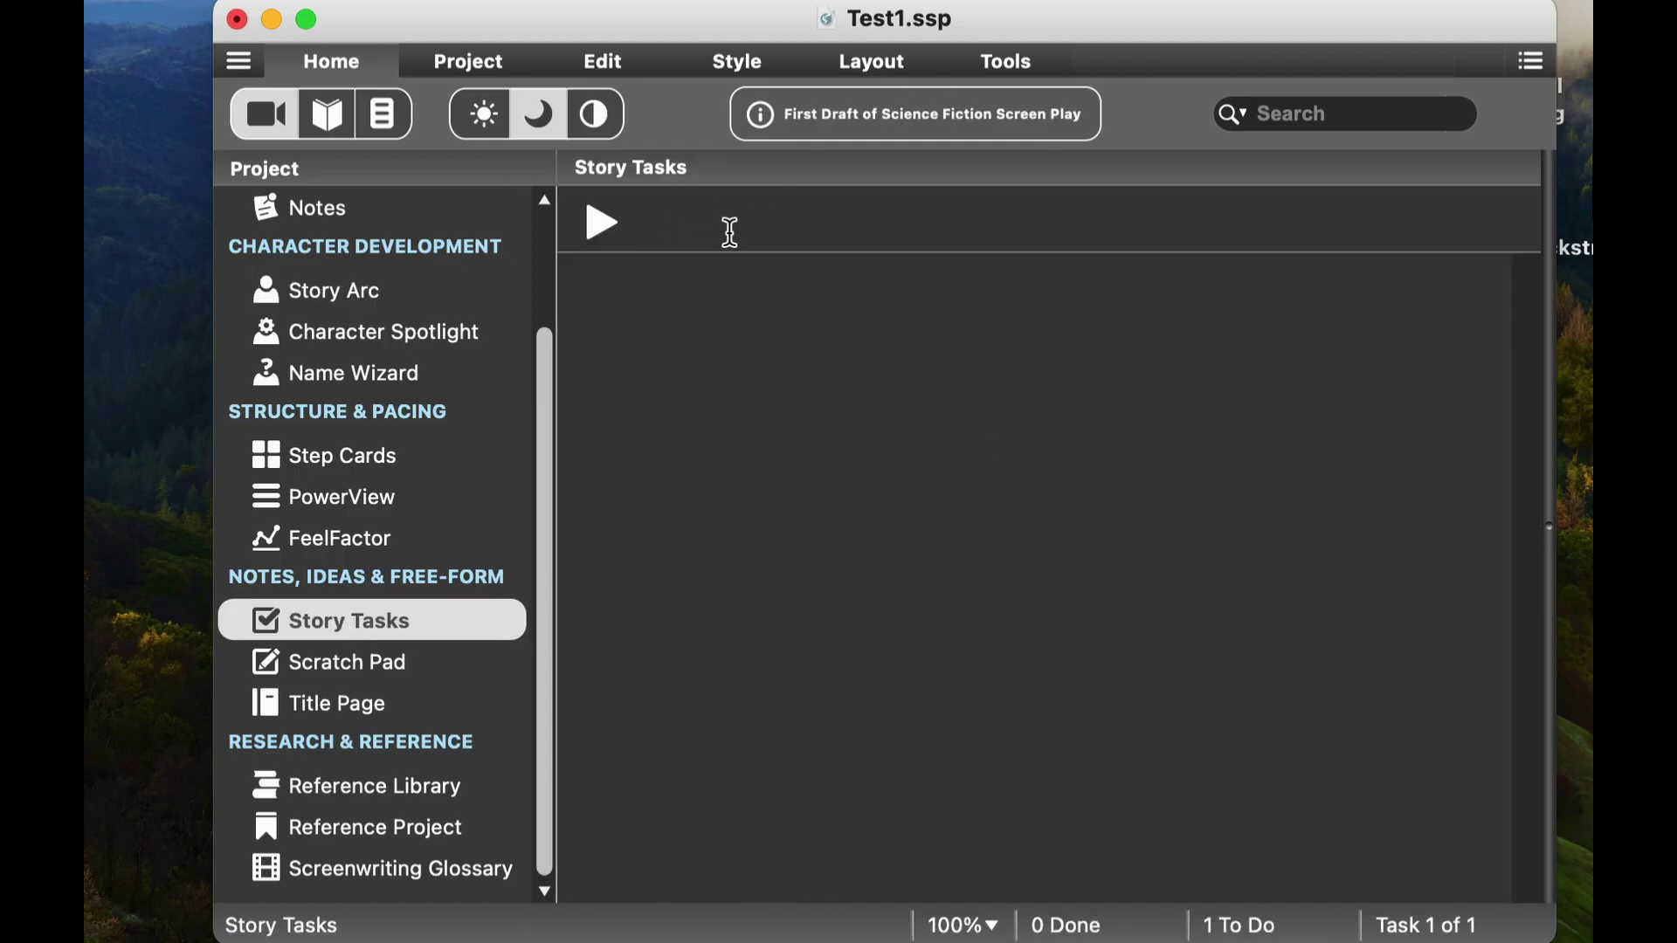
pyautogui.click(392, 668)
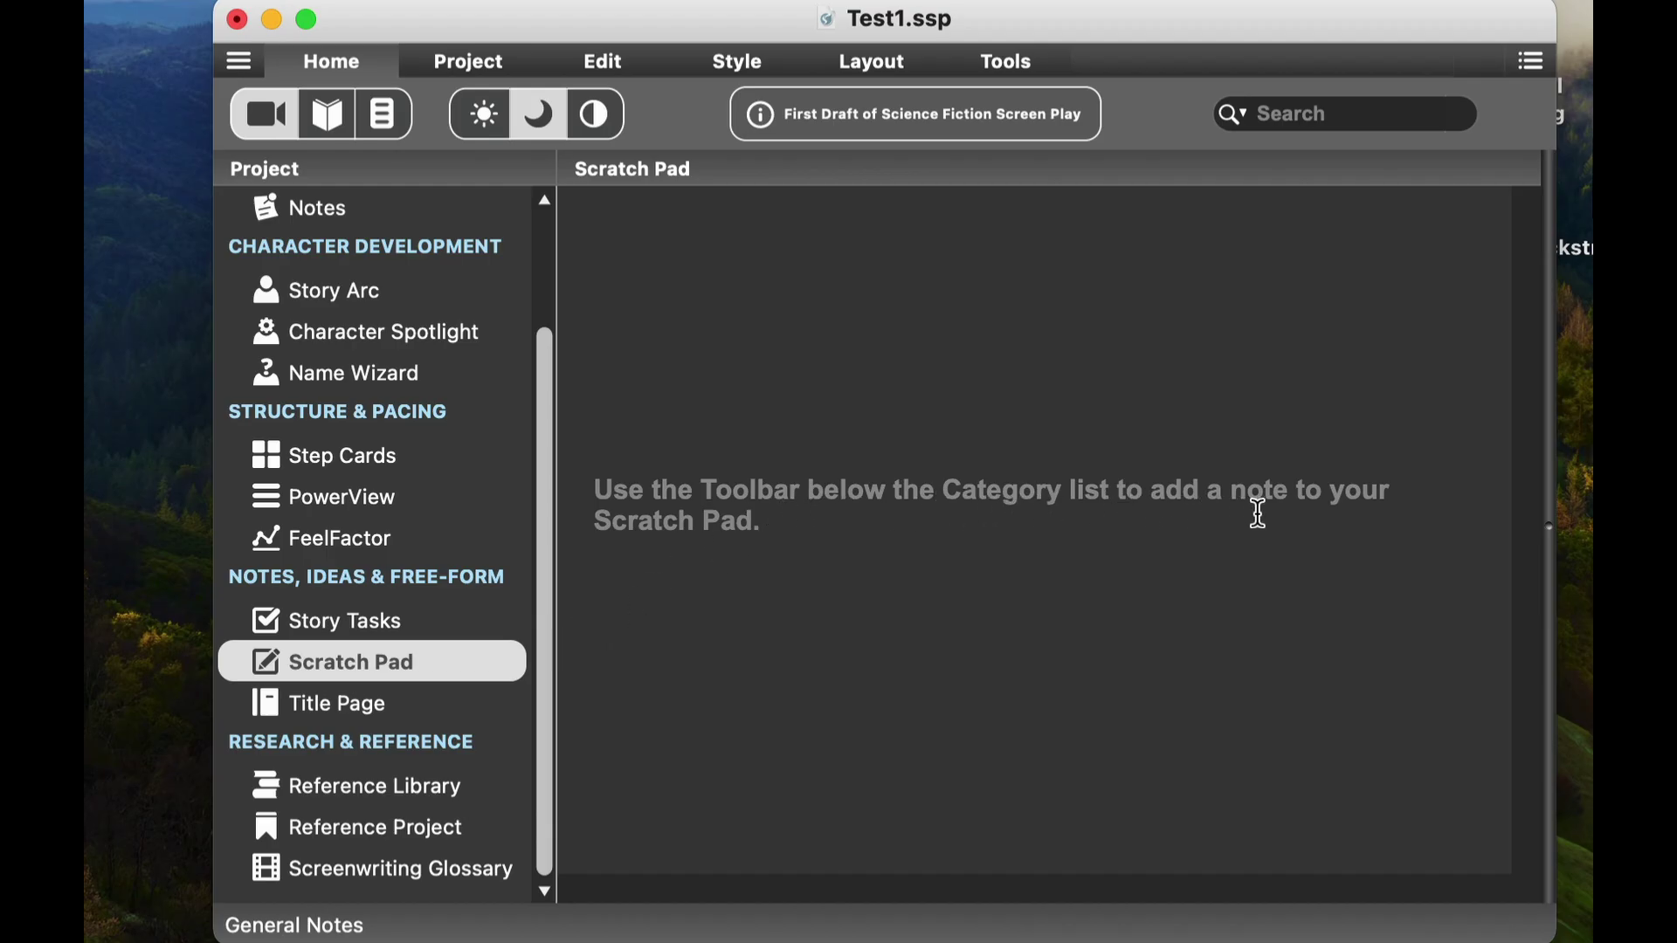
pyautogui.scroll(3, 547, 578)
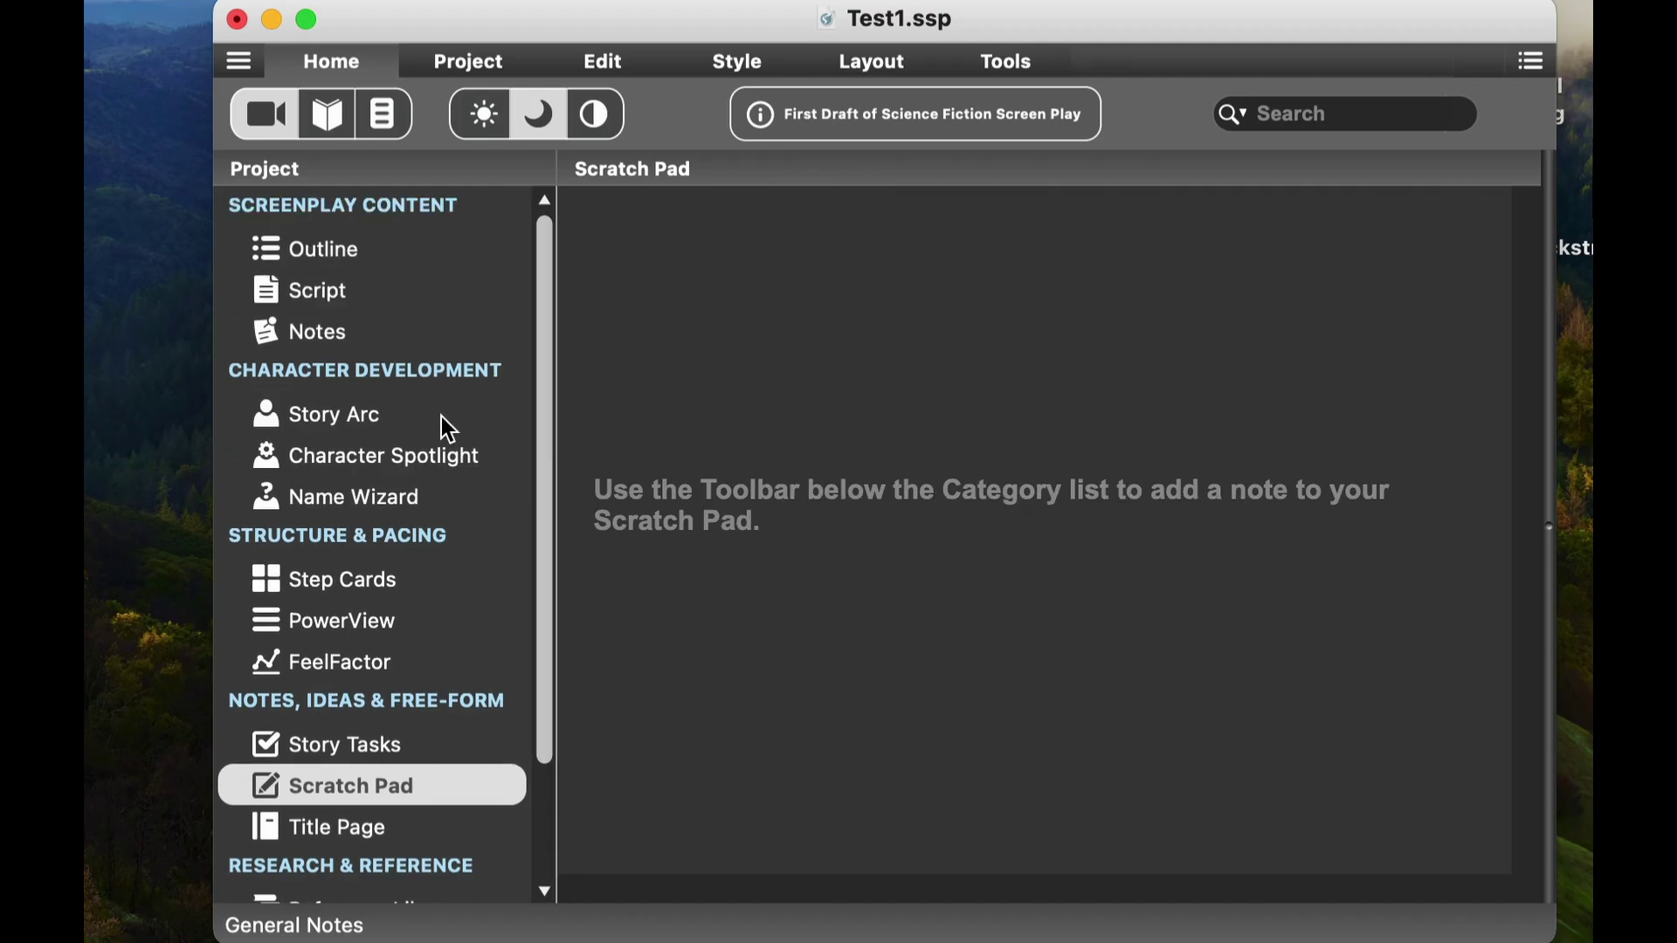
pyautogui.scroll(-3, 532, 603)
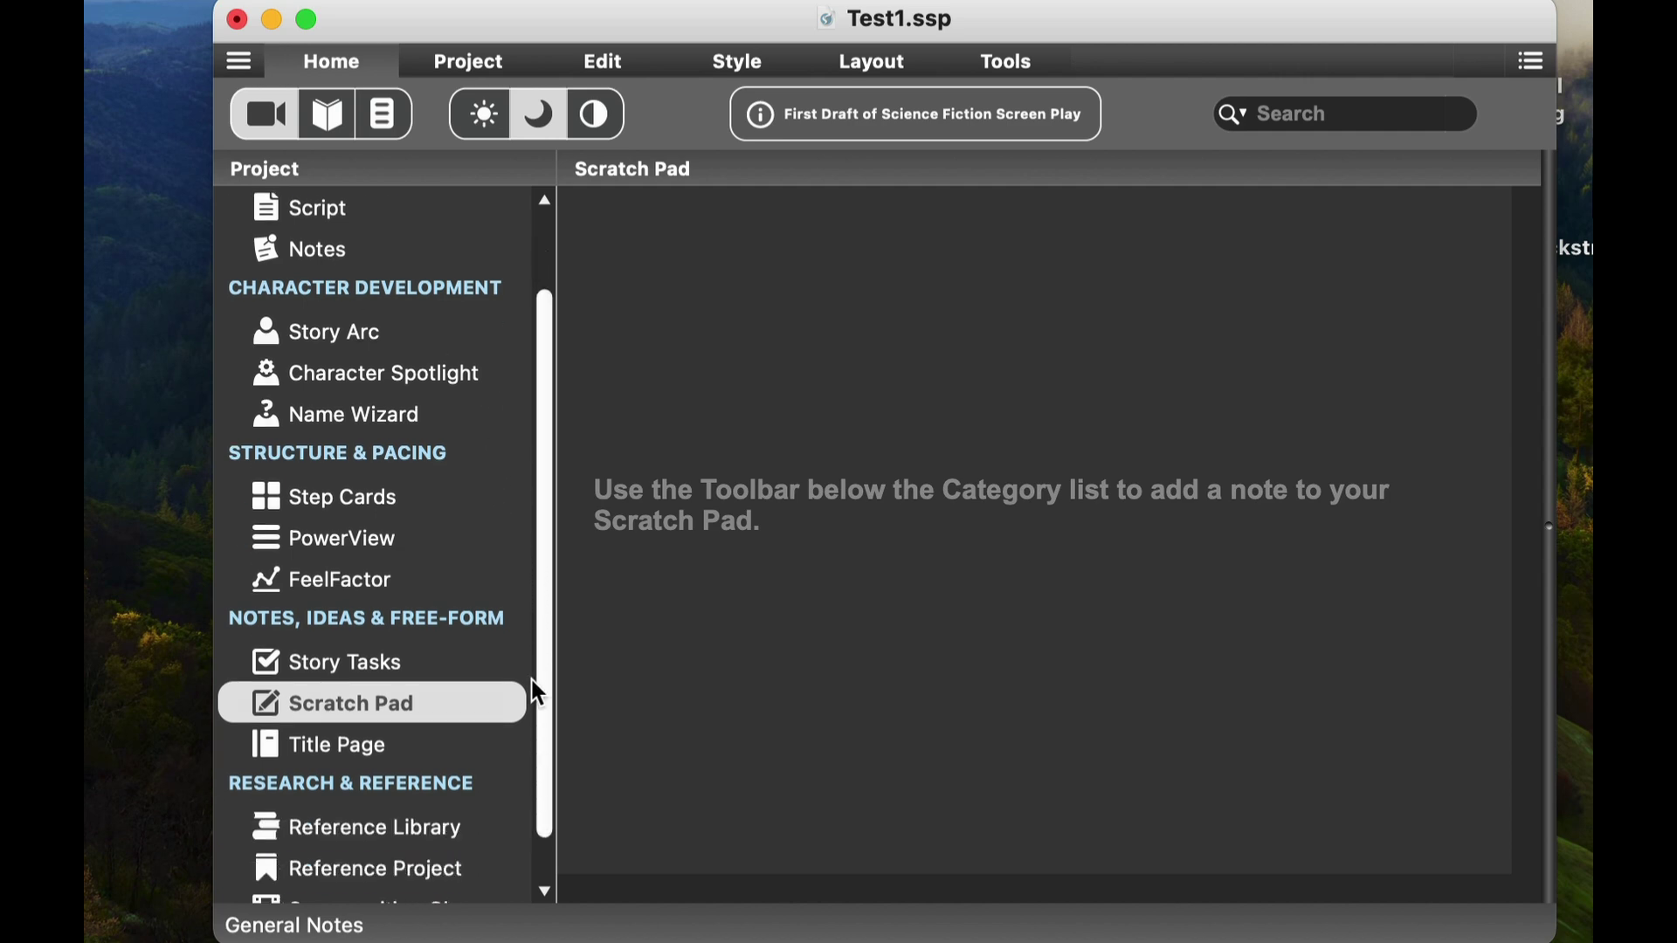
pyautogui.scroll(3, 550, 707)
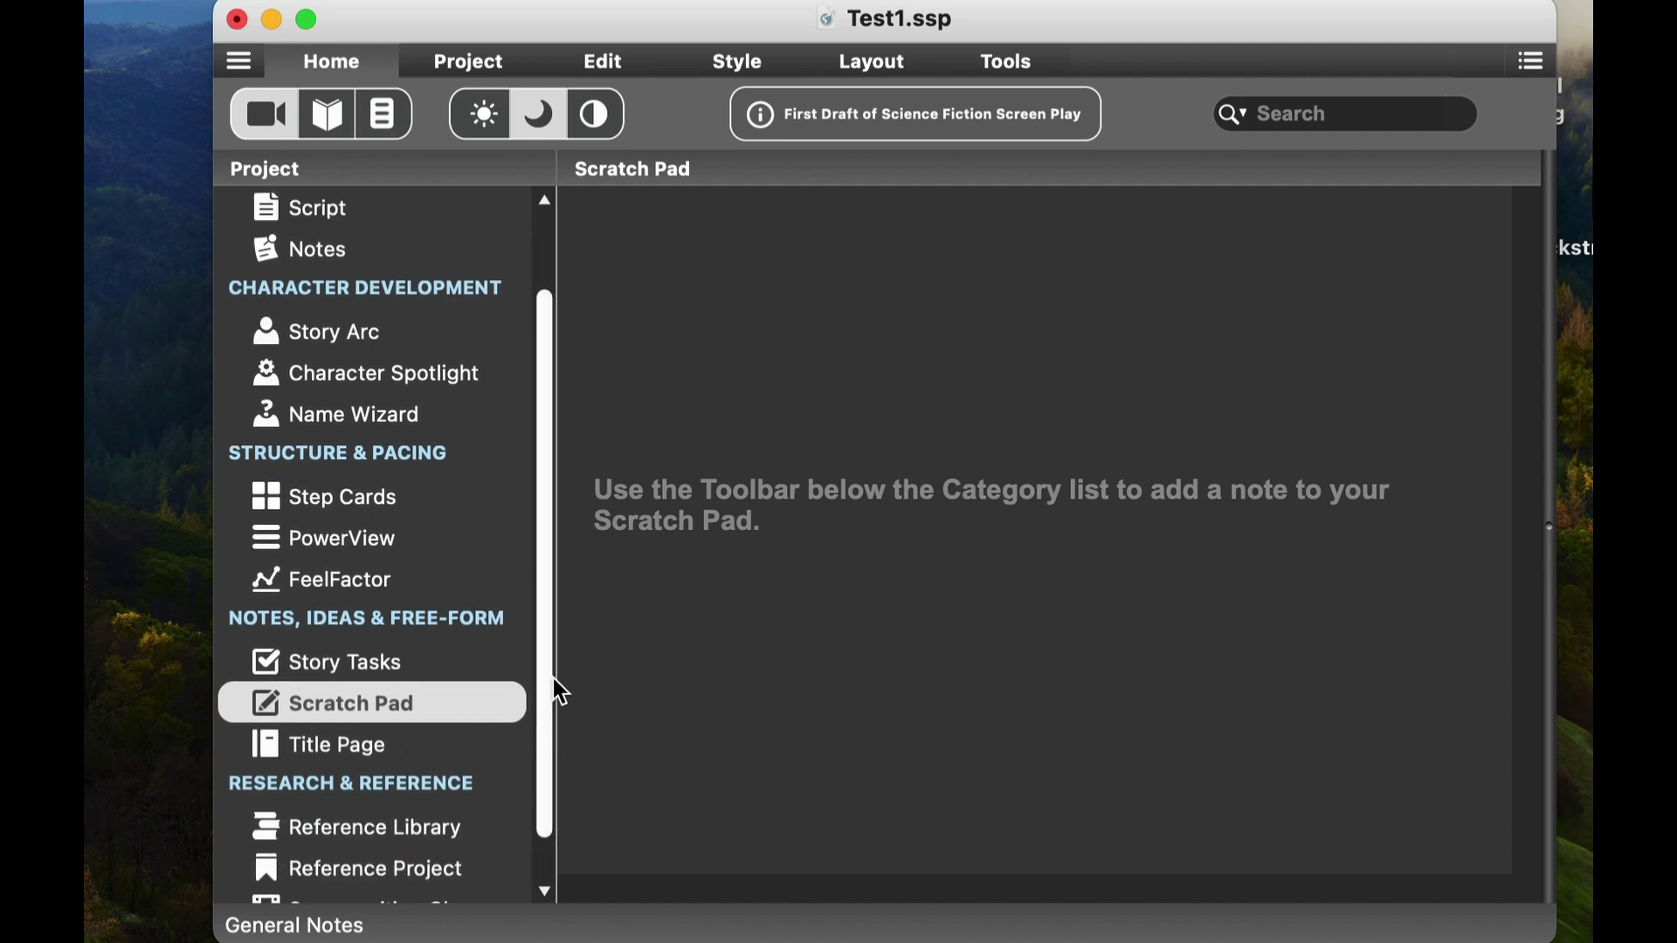